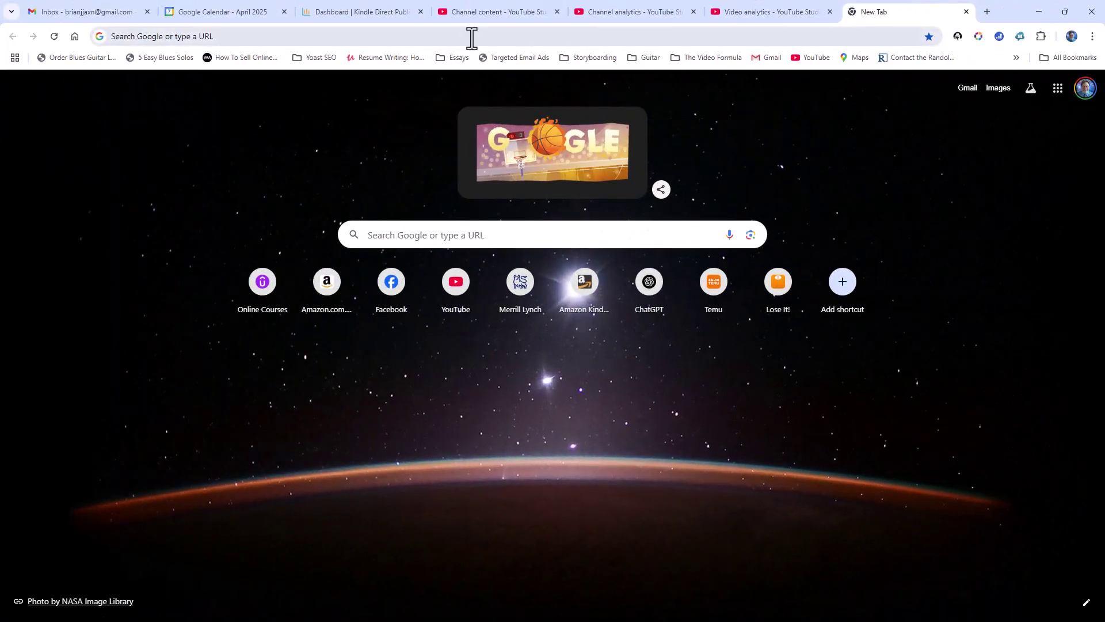
- Go to amazon.com from the address bar
click(472, 36)
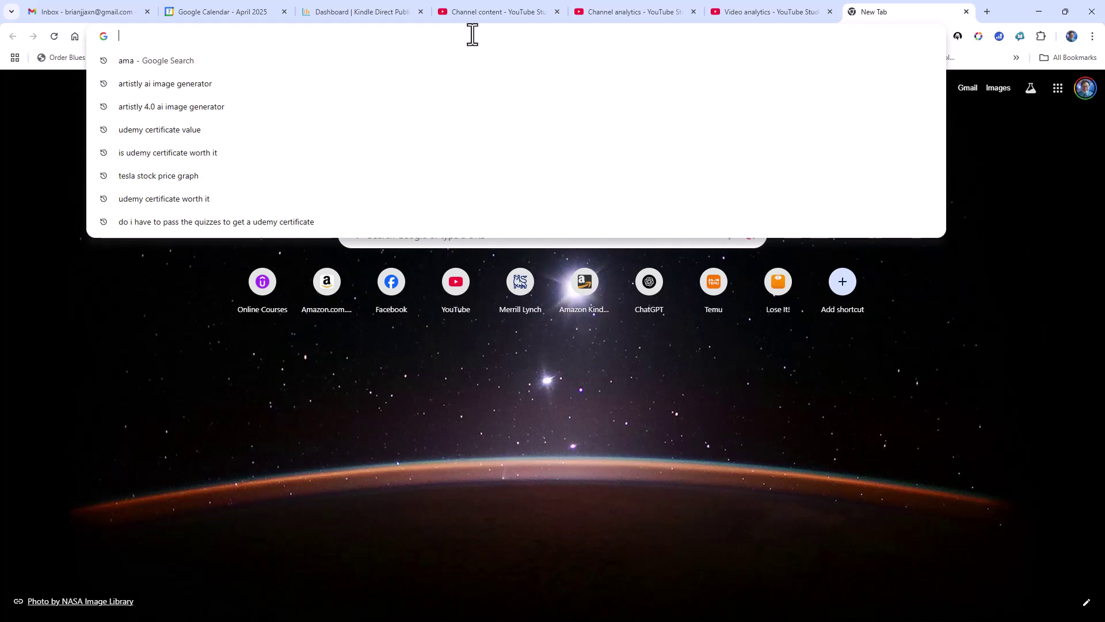
text(amazon.com)
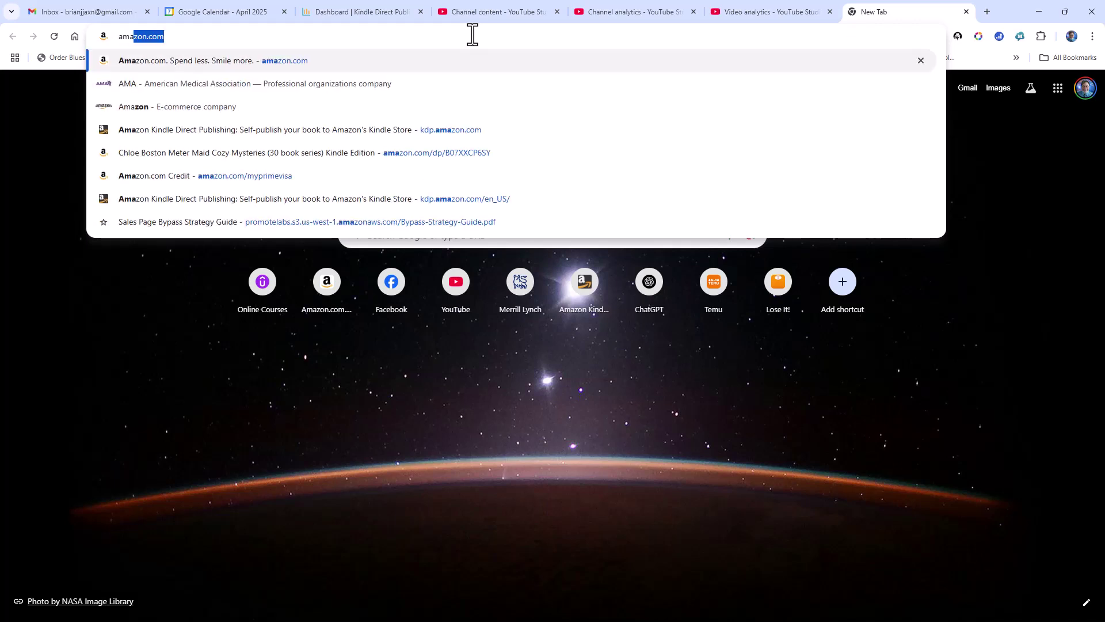
key(Return)
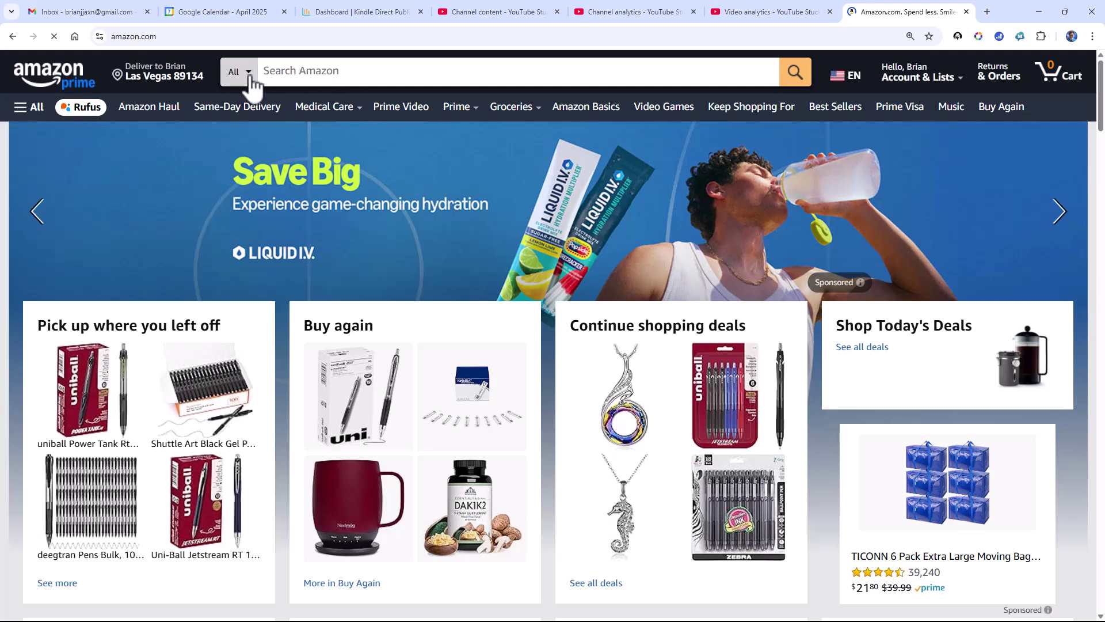
- Search the Kindle Store for 'moving violation' and open the Moving Violation book page
click(233, 72)
scroll(254, 144, down, 10)
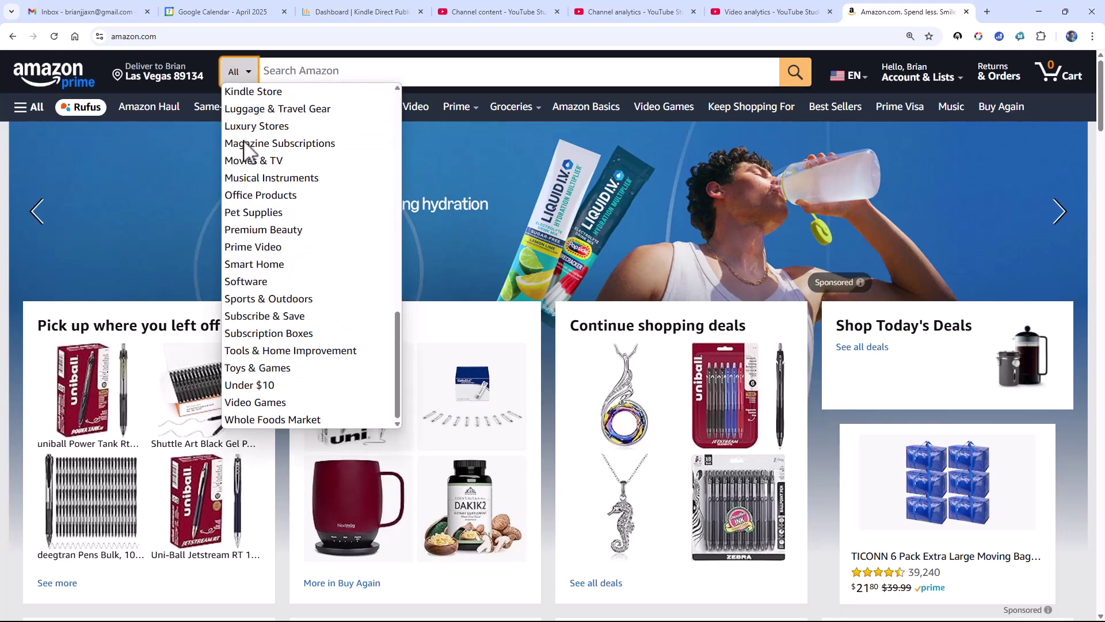
click(264, 91)
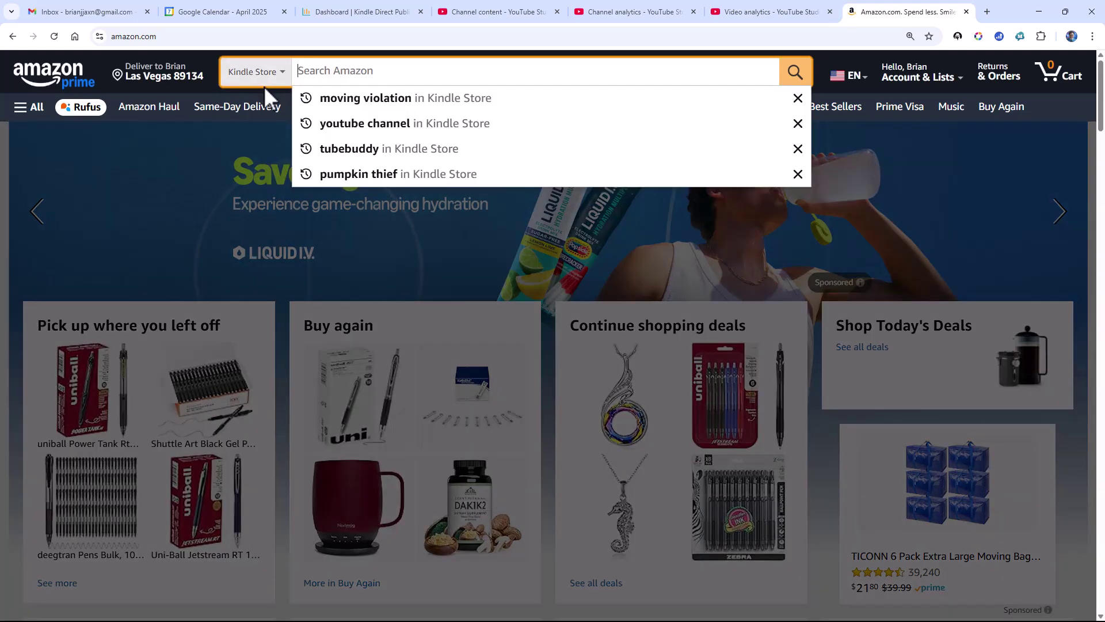
click(361, 102)
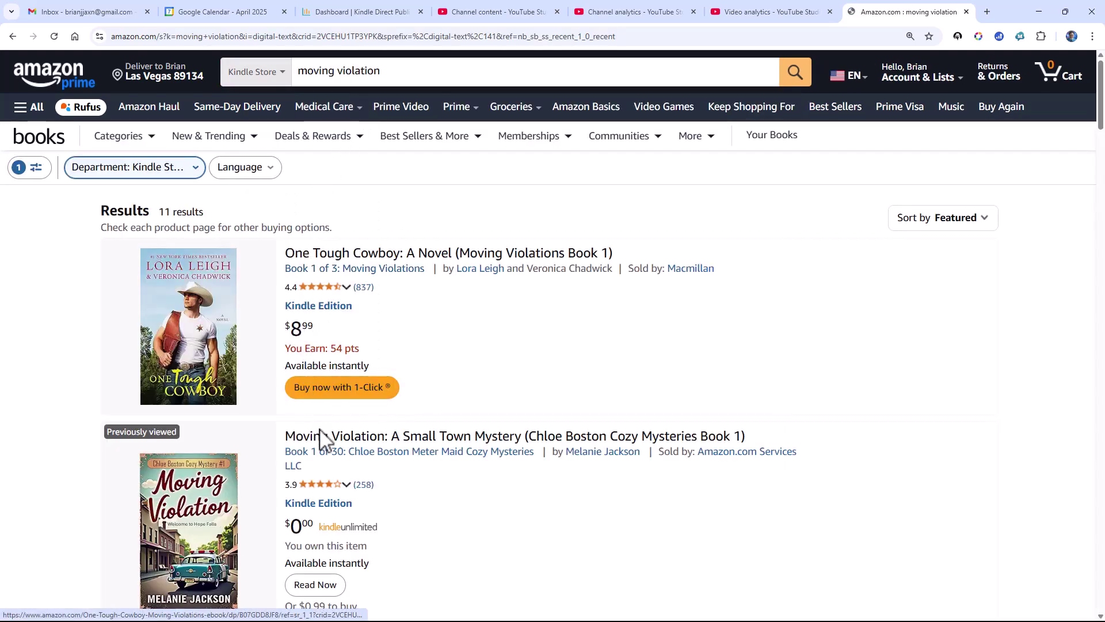
click(324, 446)
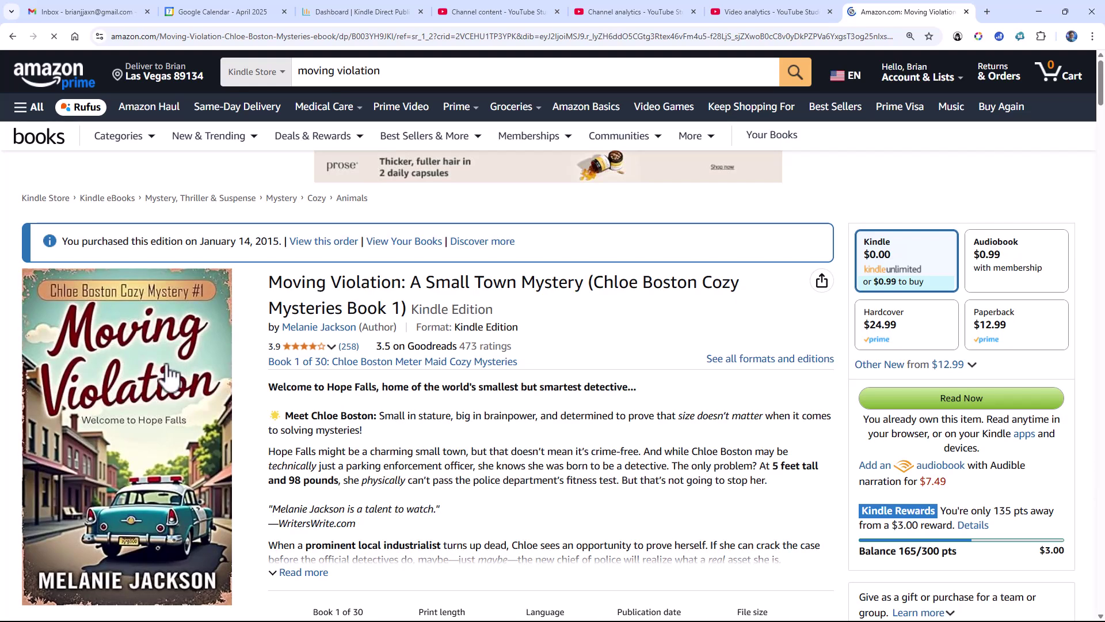
- Save the cover image to Downloads as 81nhAFQhuEL._SY522_.jpg
right_click(167, 374)
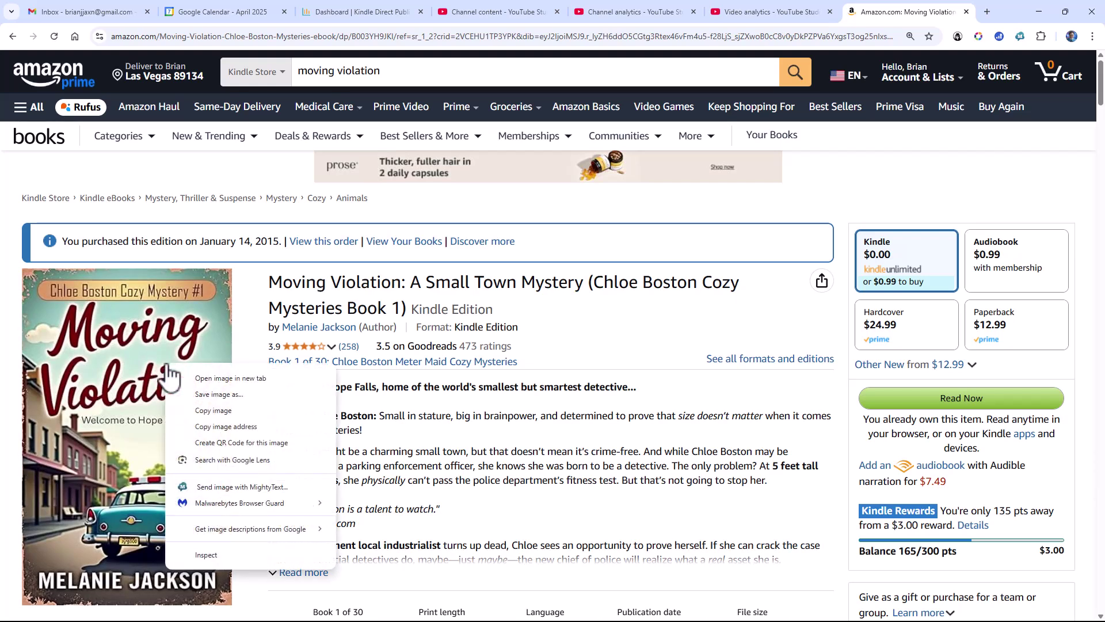
click(198, 408)
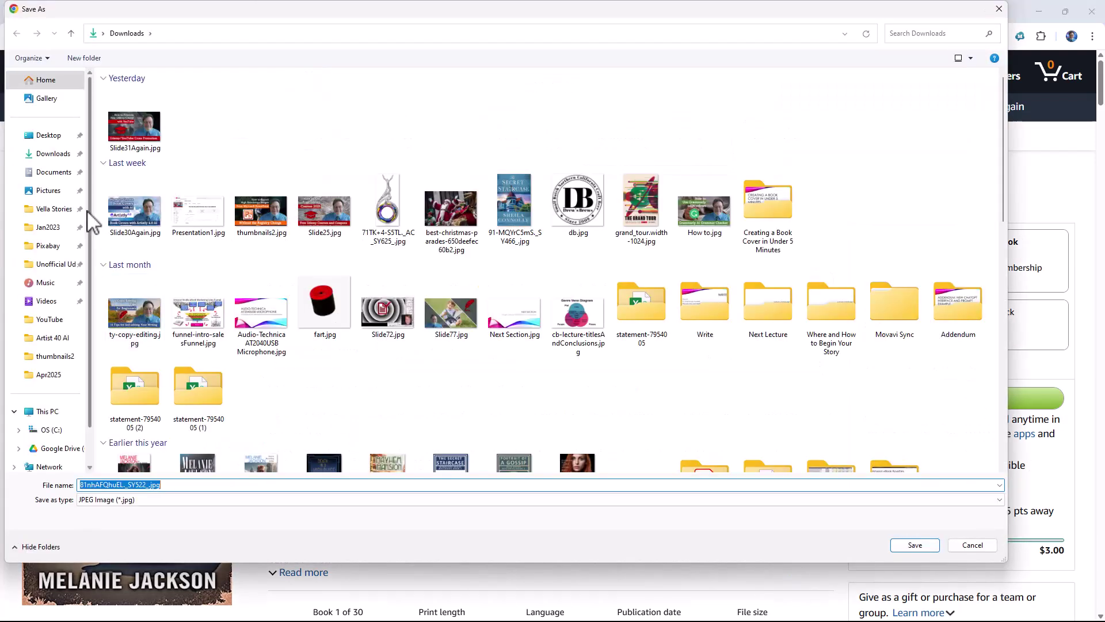
click(51, 154)
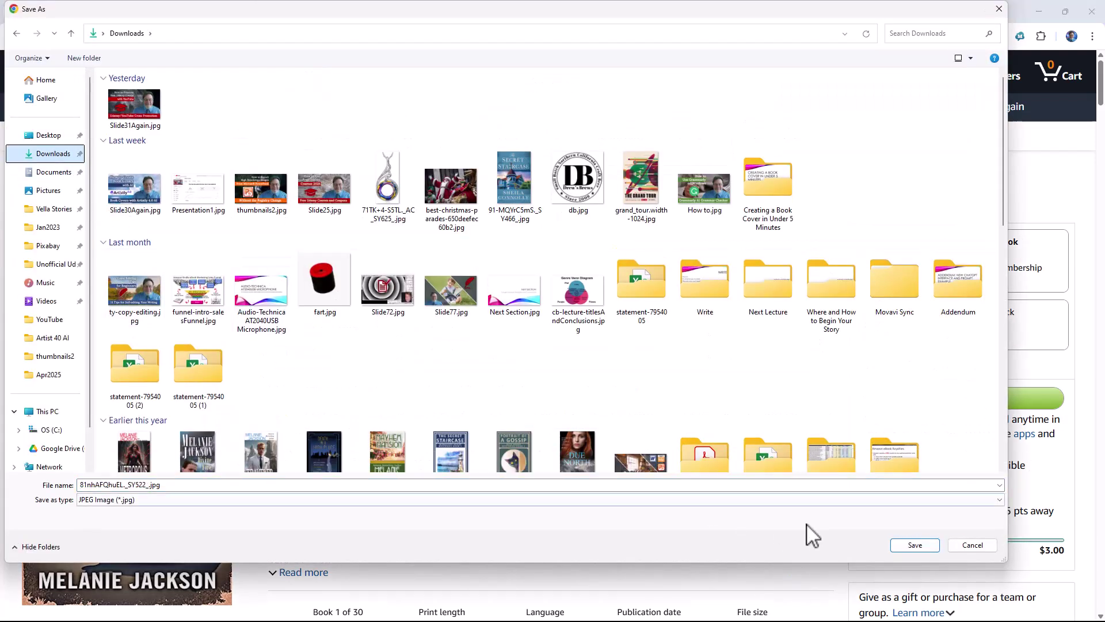
click(898, 544)
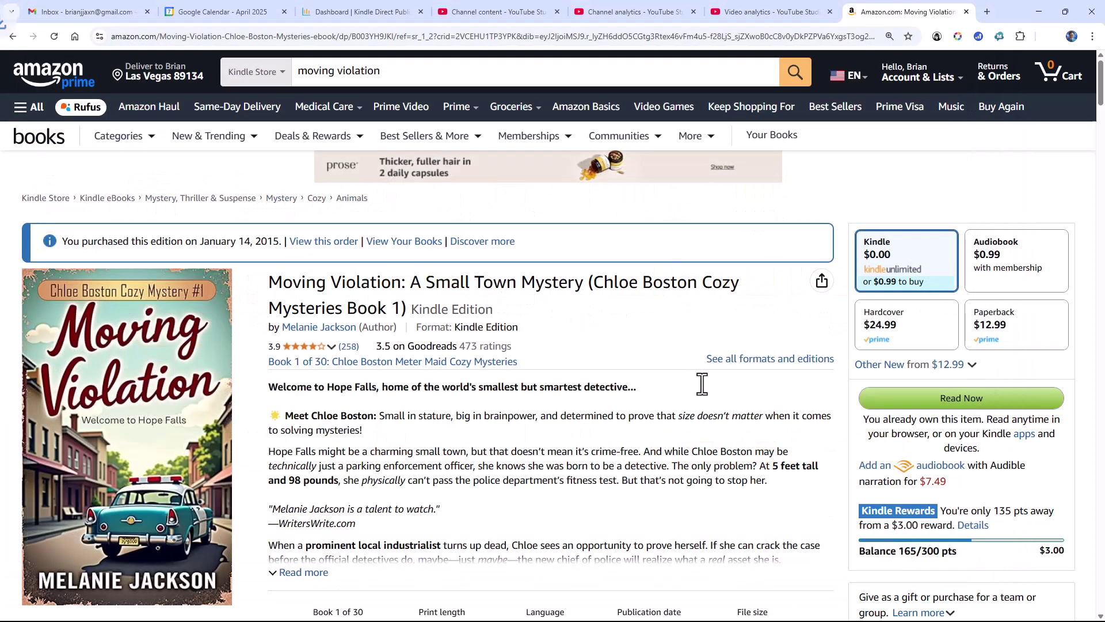
- Replace the Amazon URL with app.artistly.ai to load the Artistly dashboard
click(481, 36)
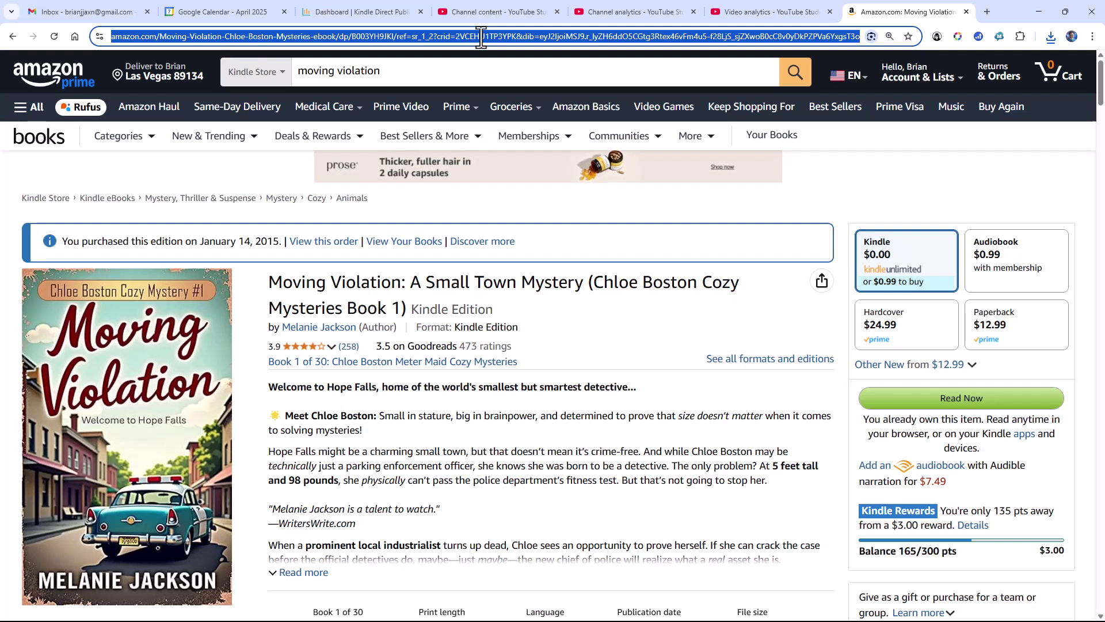
key(BackSpace)
text(ap)
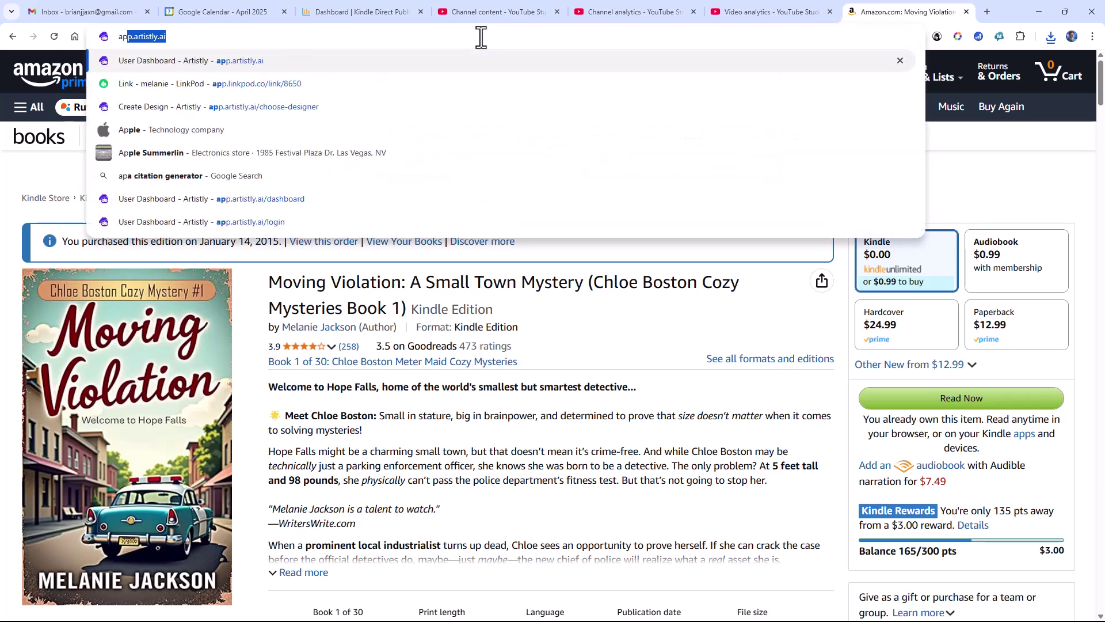
text(p.ar)
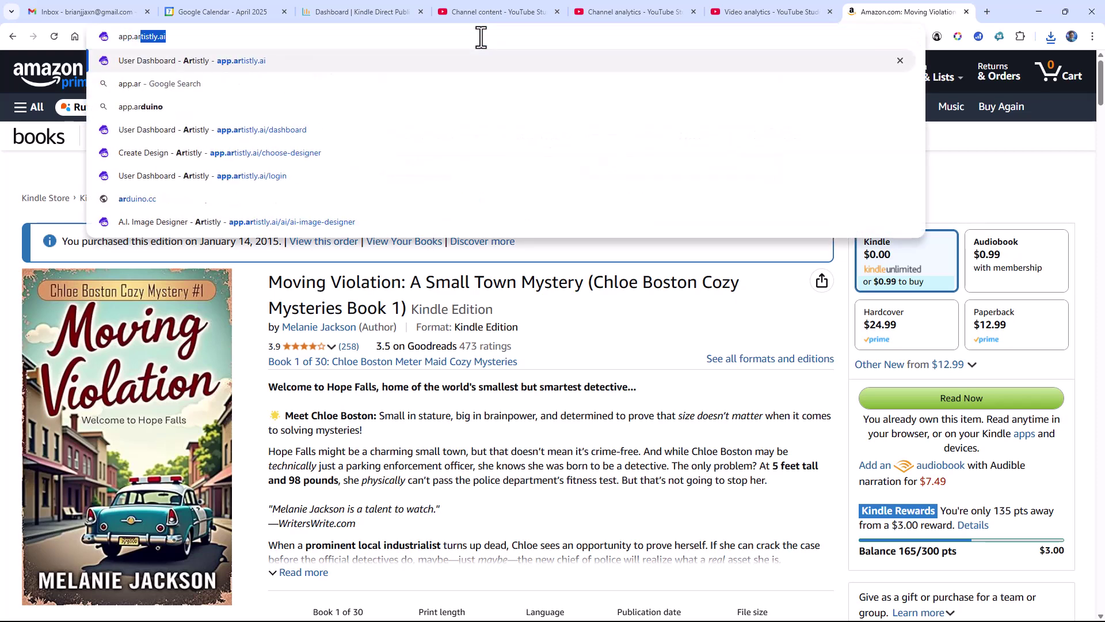
text(tistly)
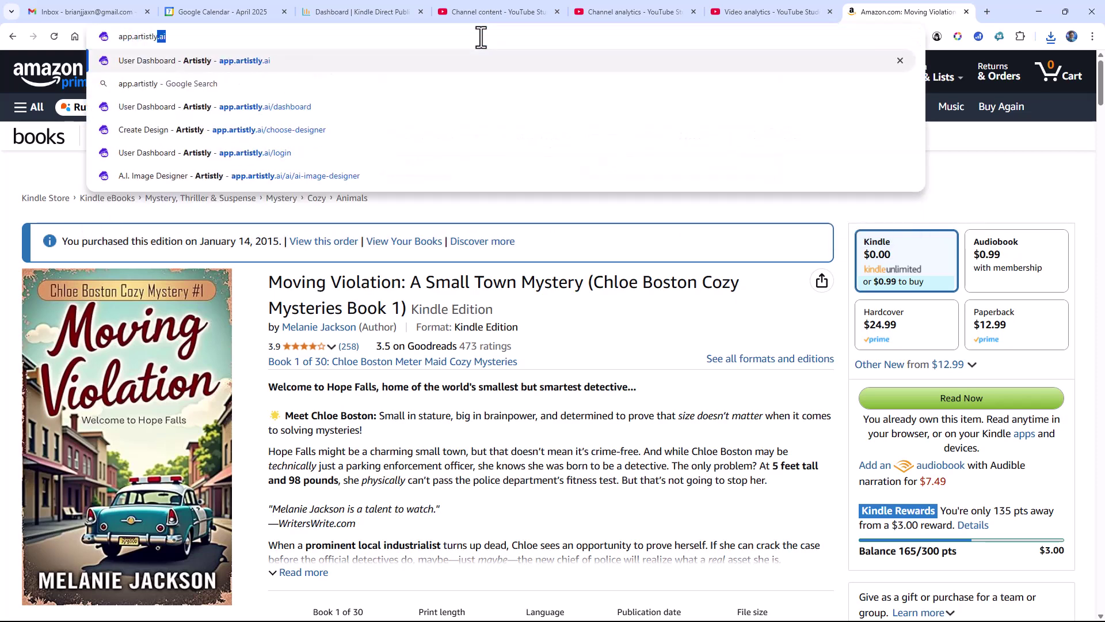
text(.ai)
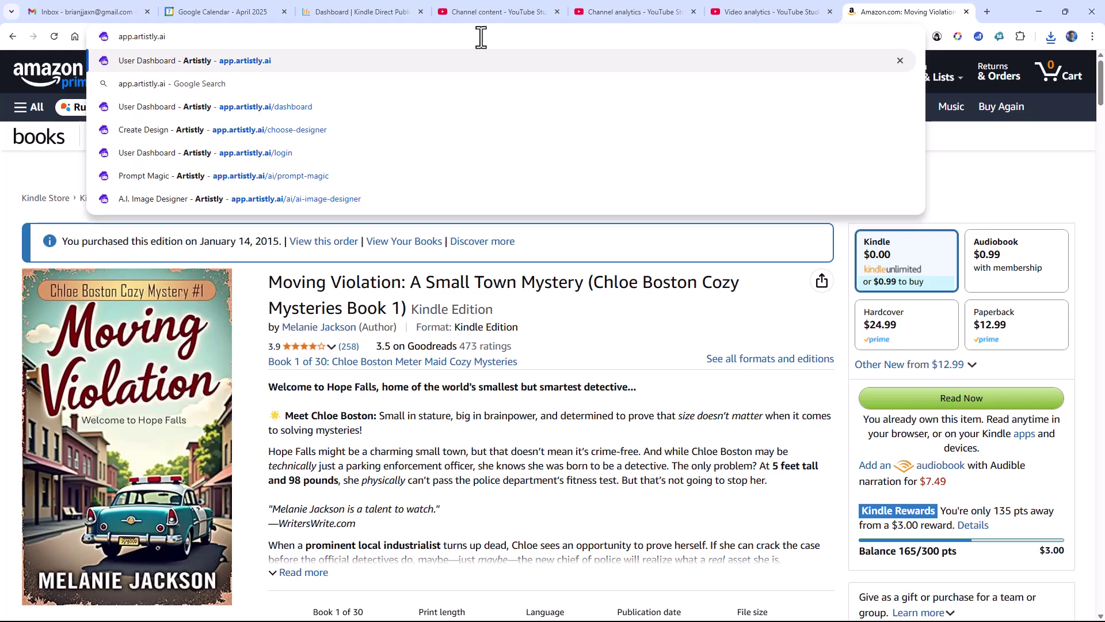
key(Return)
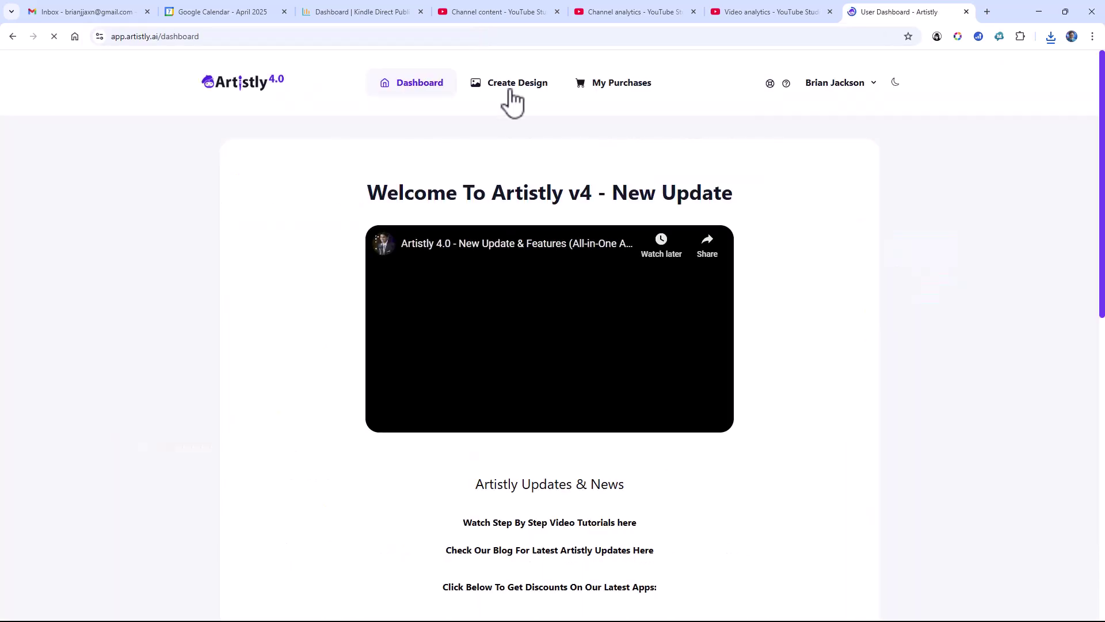
- Create an Advanced AI Image Designer project 'Sample Book Cover' sized 1500 × 2400
click(512, 91)
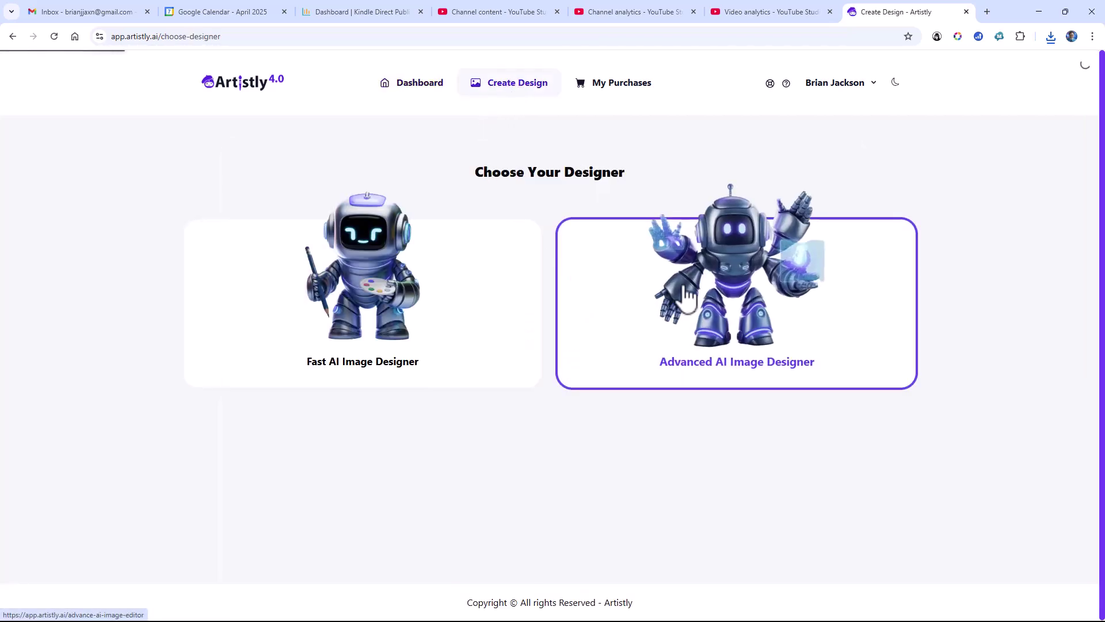
click(685, 295)
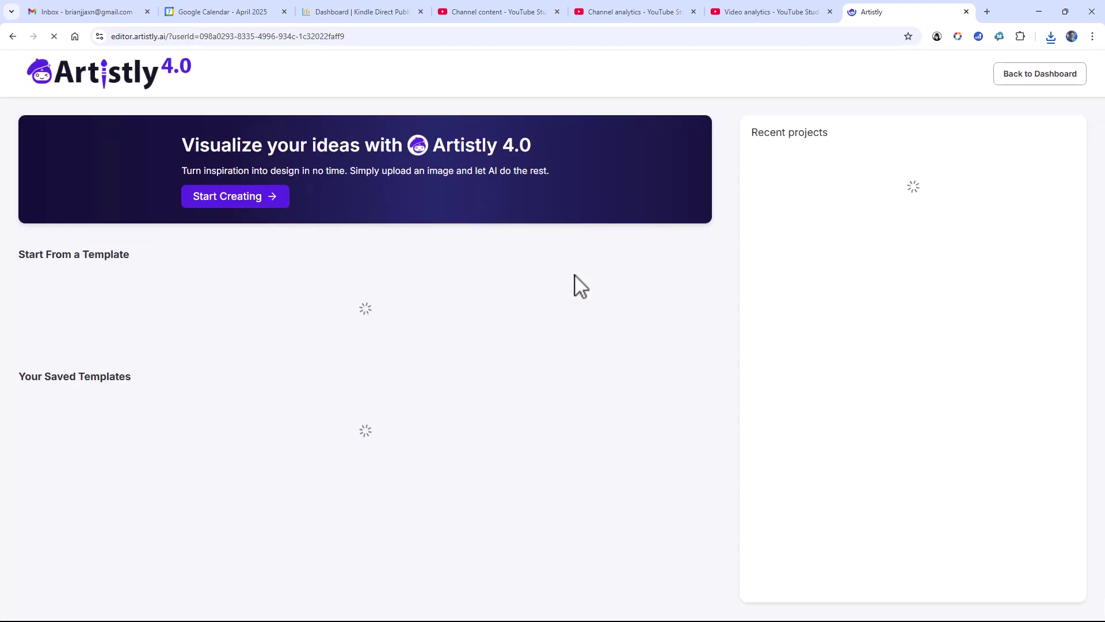
click(256, 200)
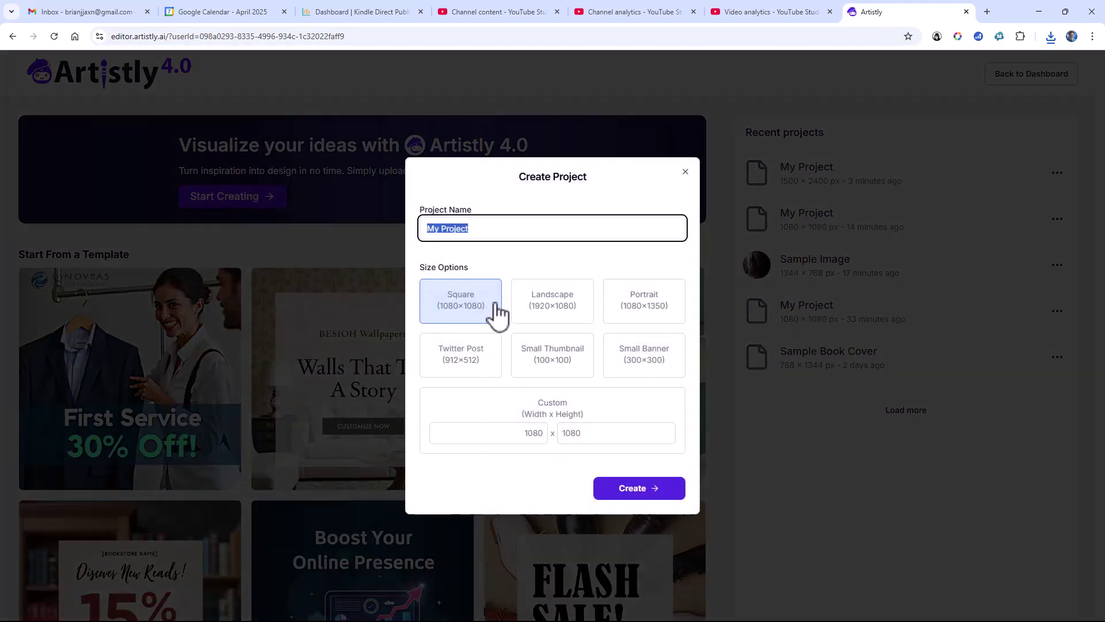
text(Sample Book Cover)
click(541, 435)
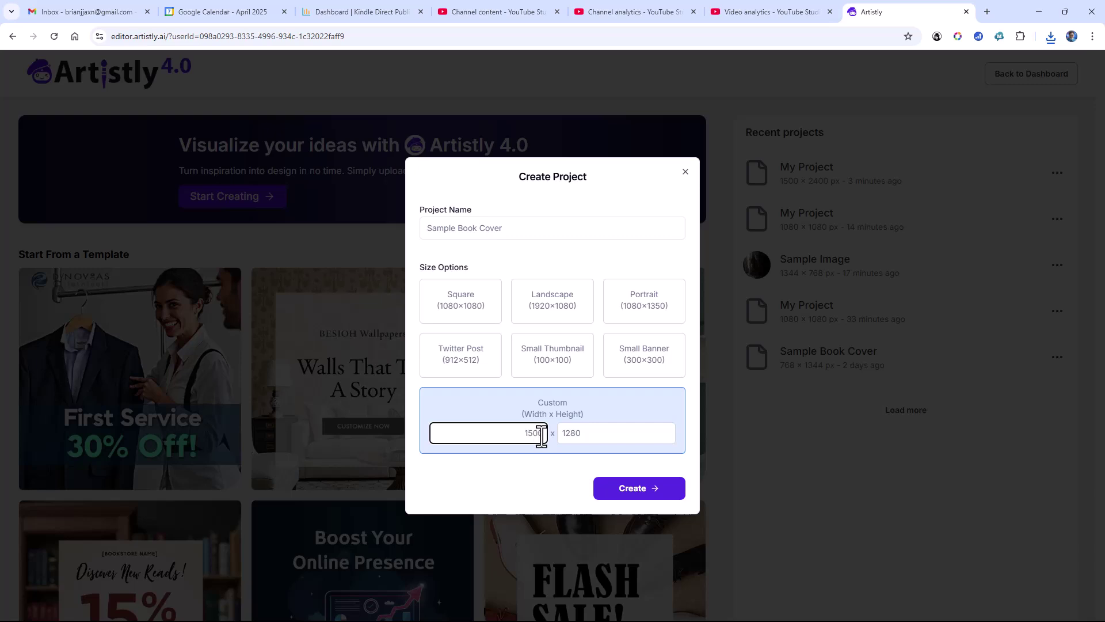
key(Tab)
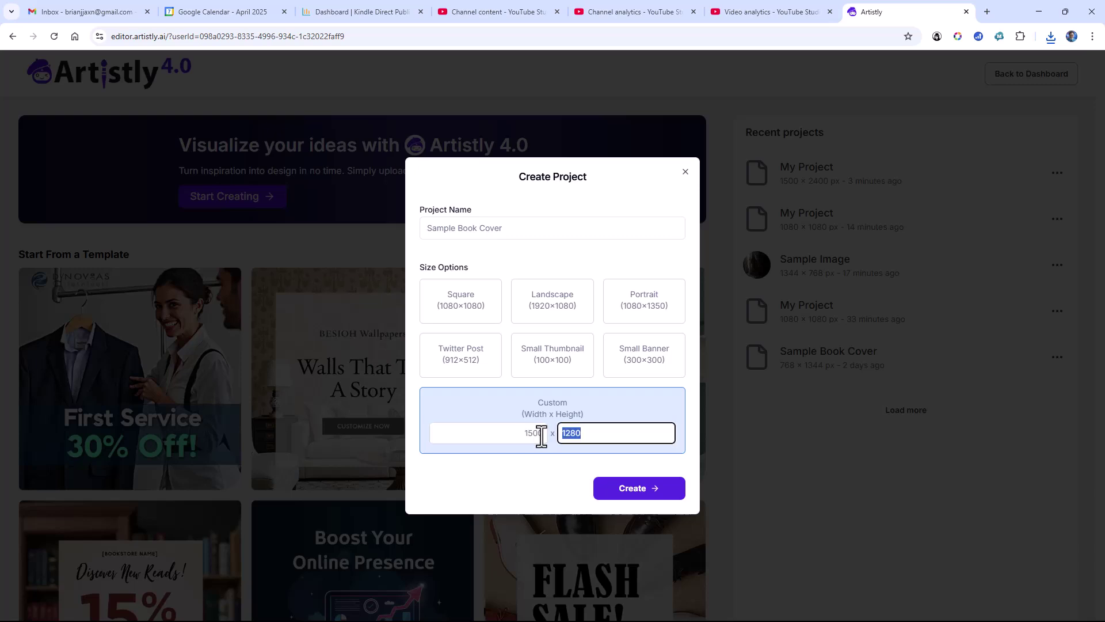
text(2)
click(628, 495)
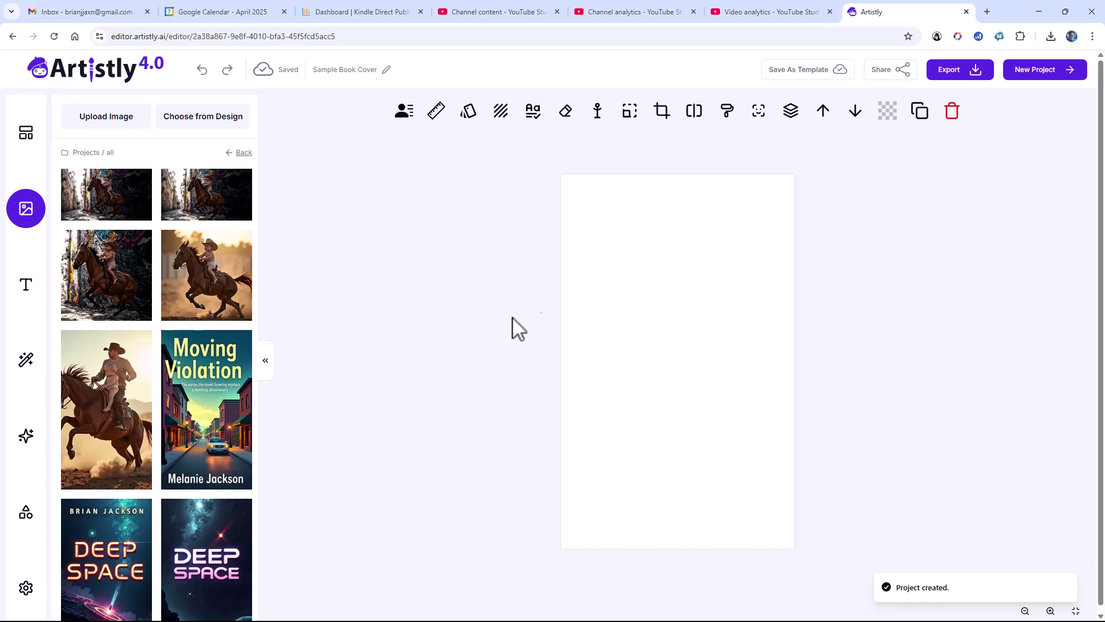
- Upload the saved cover file from Downloads onto the canvas
mouse_move(125, 320)
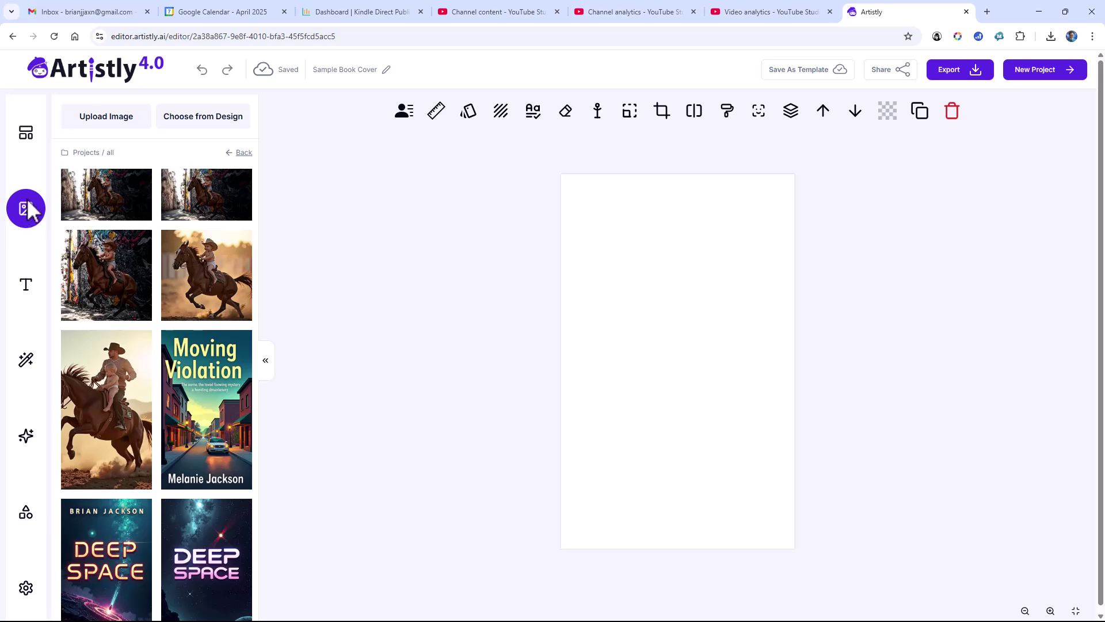
click(93, 120)
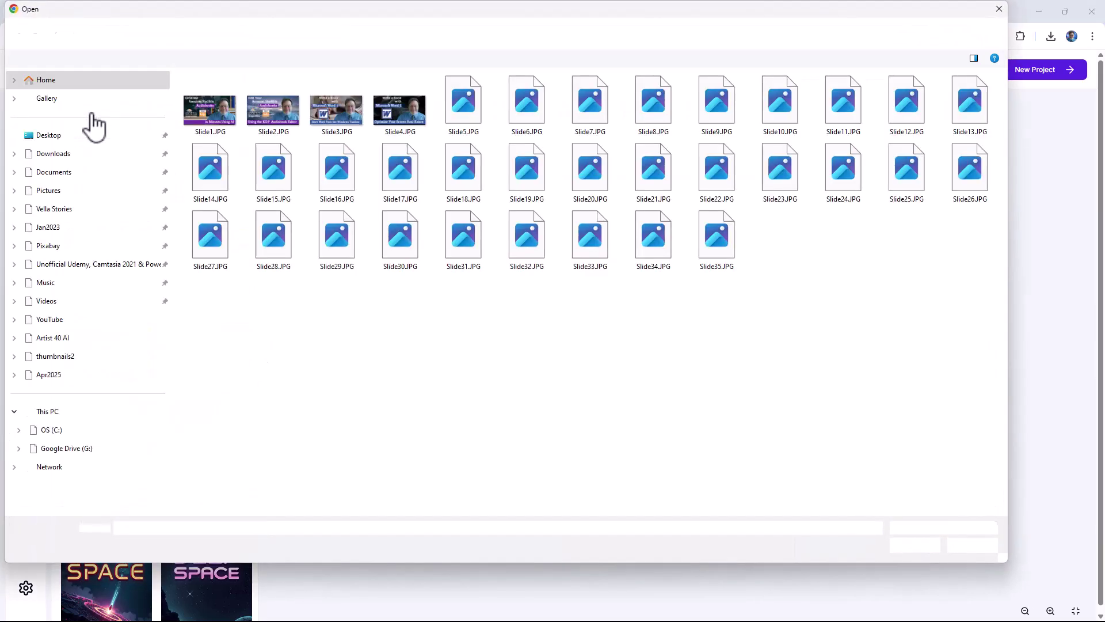
click(53, 153)
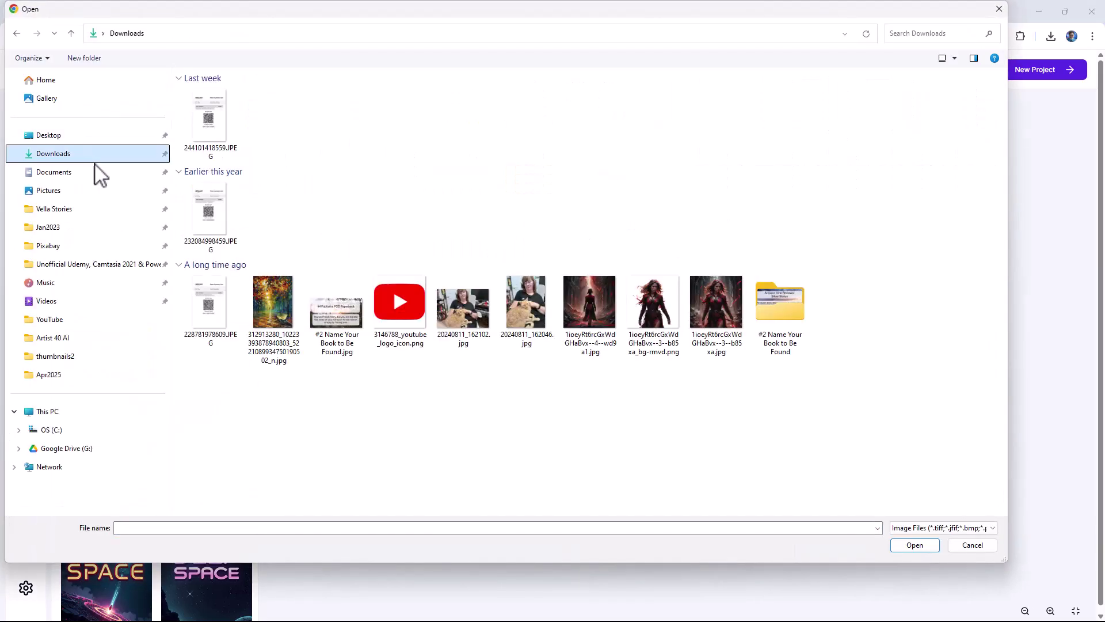
double_click(210, 133)
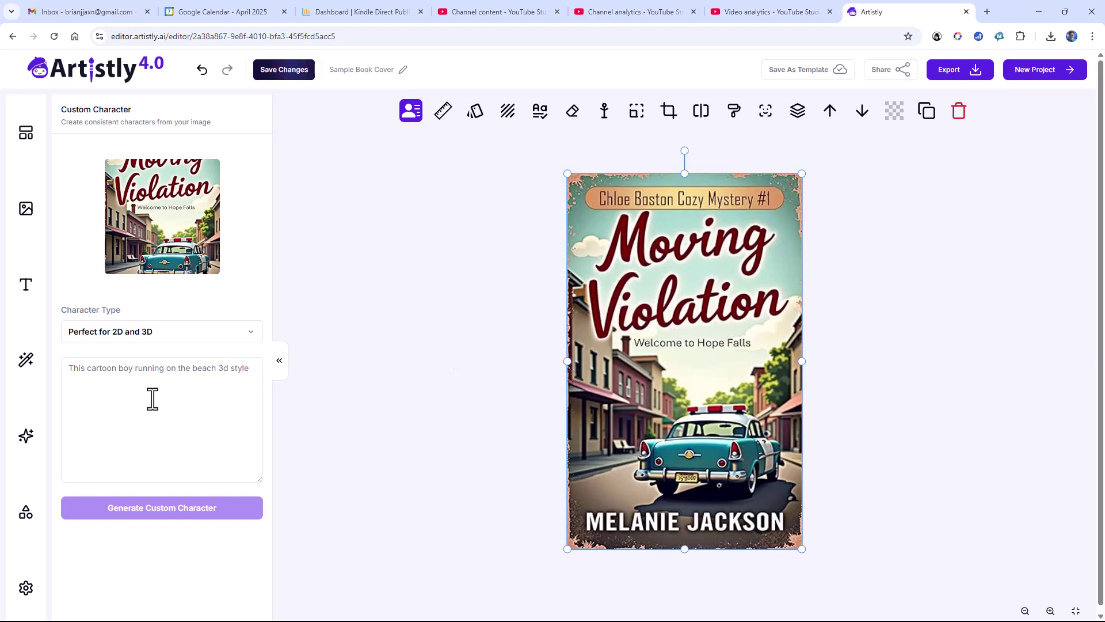
- Use AI Designer's Mirror Magic on the Moving Violation cover to generate a descriptive prompt
click(26, 438)
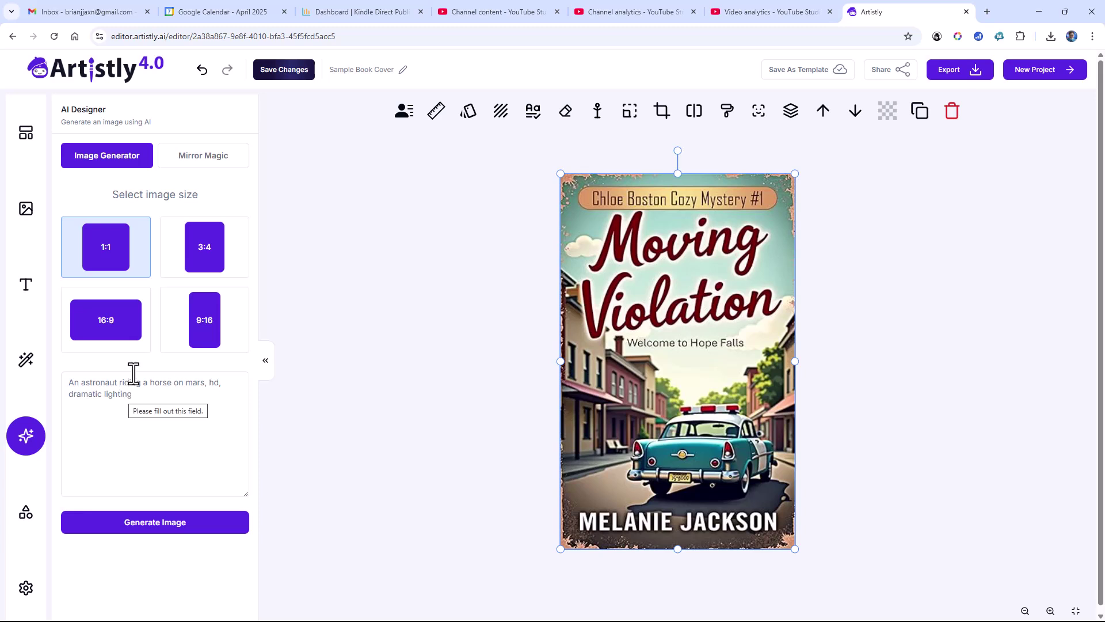
click(200, 162)
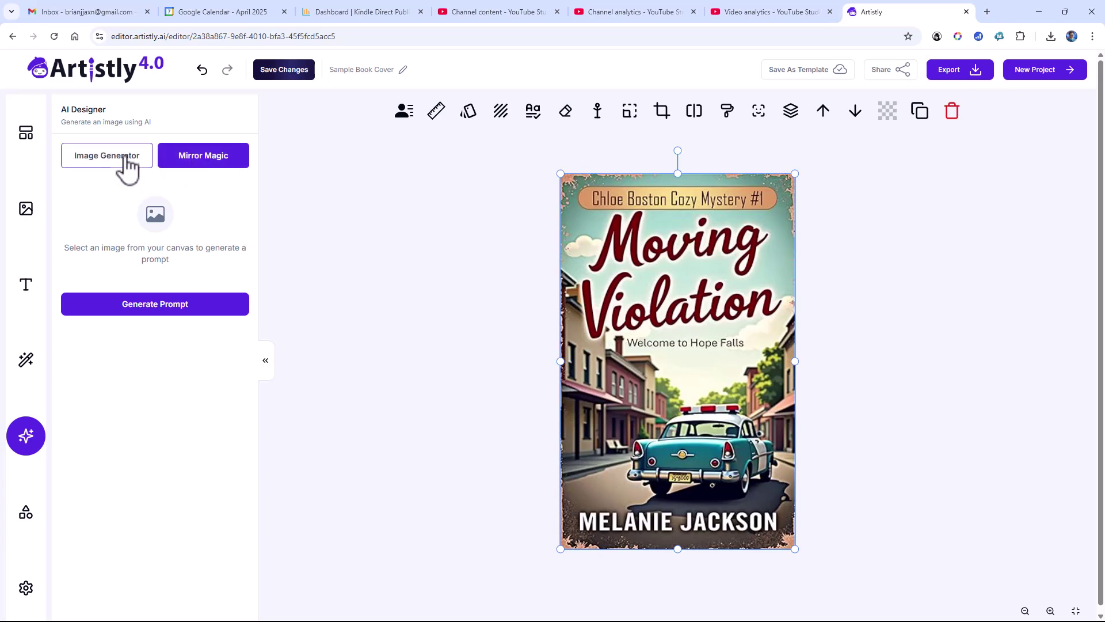
click(610, 321)
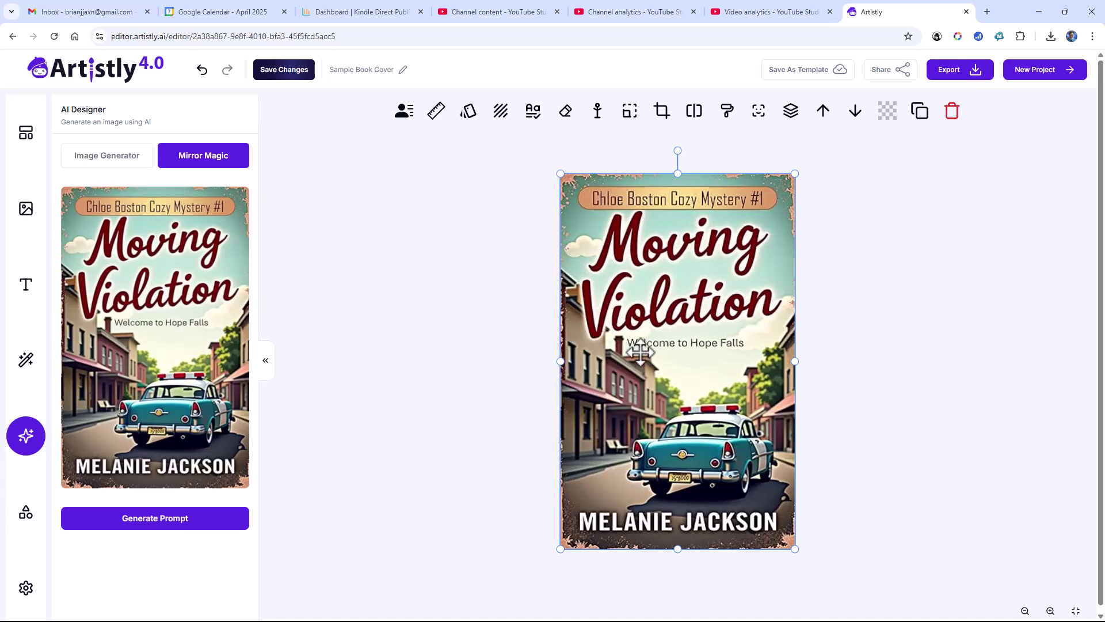
click(195, 517)
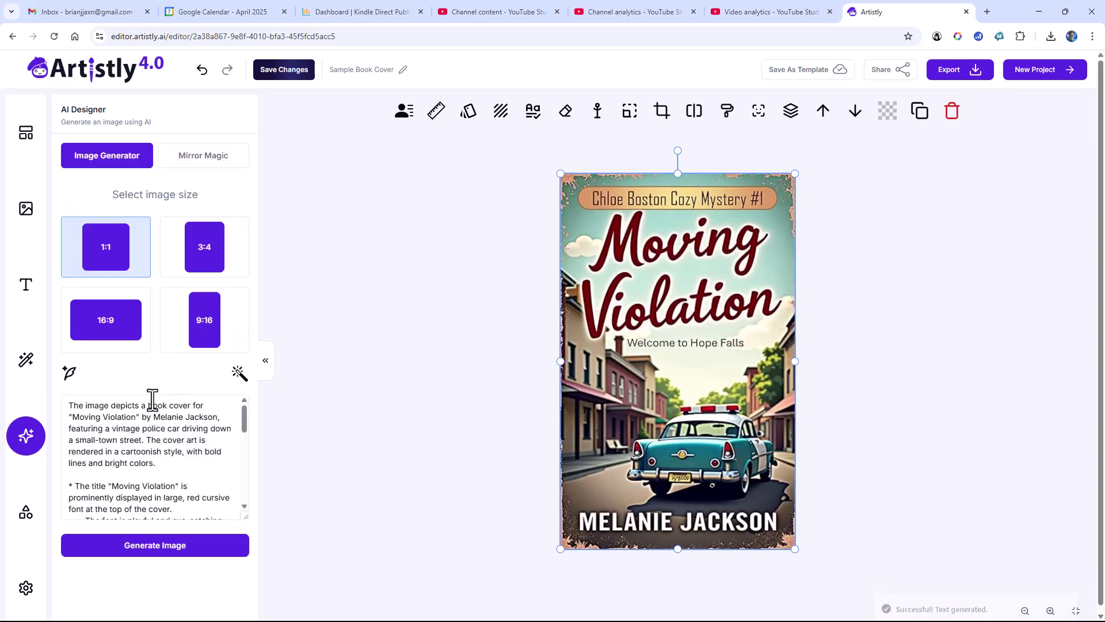
- Have AI rewrite the prompt with the title 'Something's Up' and a new author name
click(240, 374)
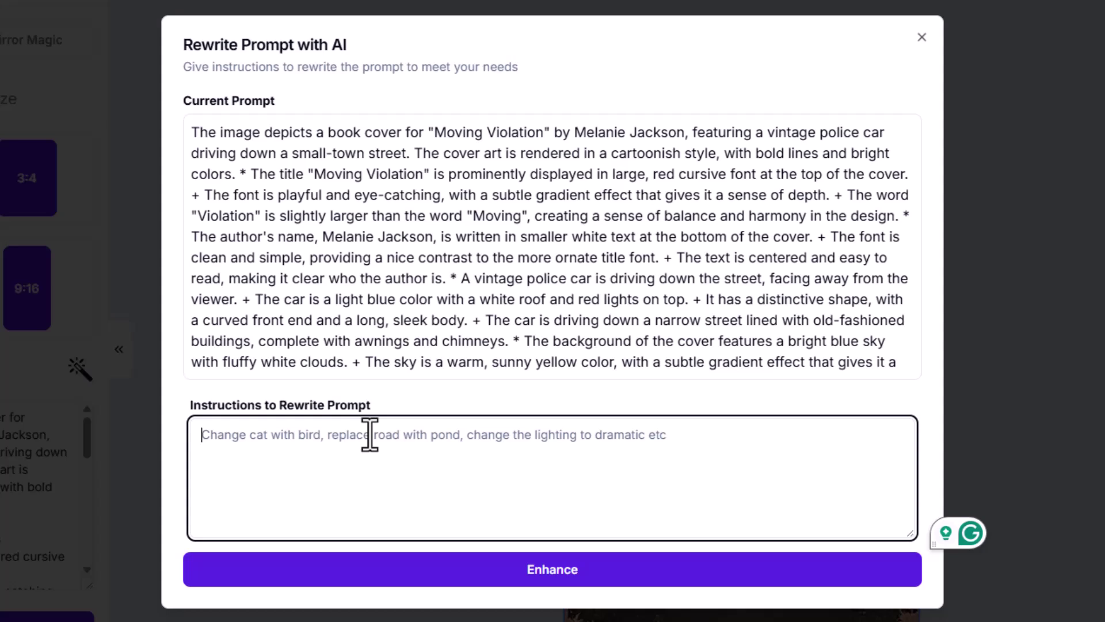
text(Change the title used)
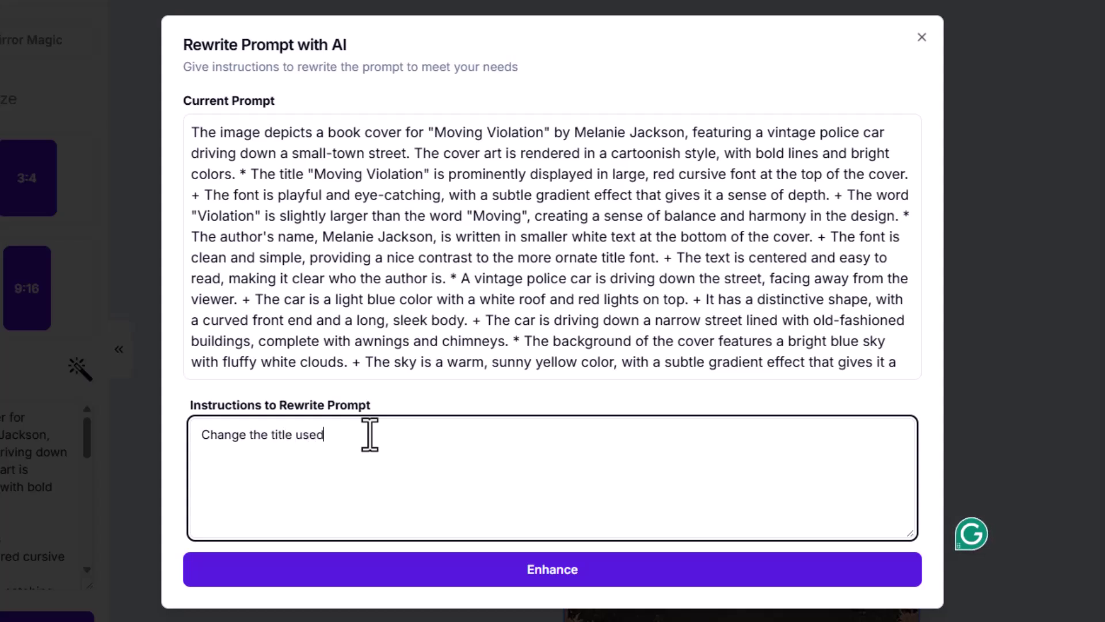
text(he )
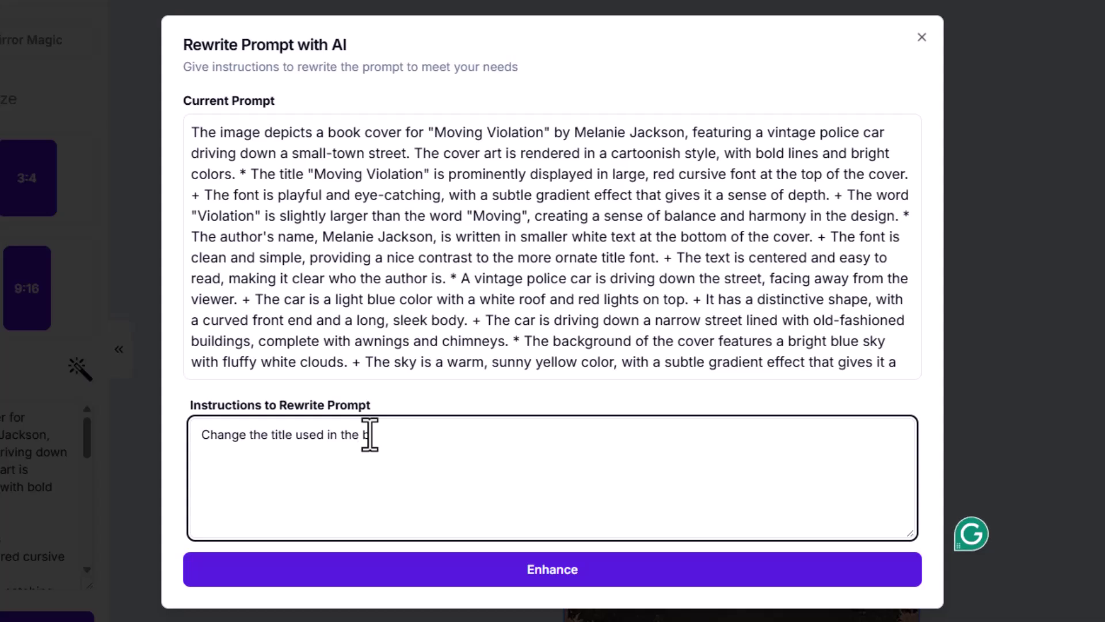
text(book cover f)
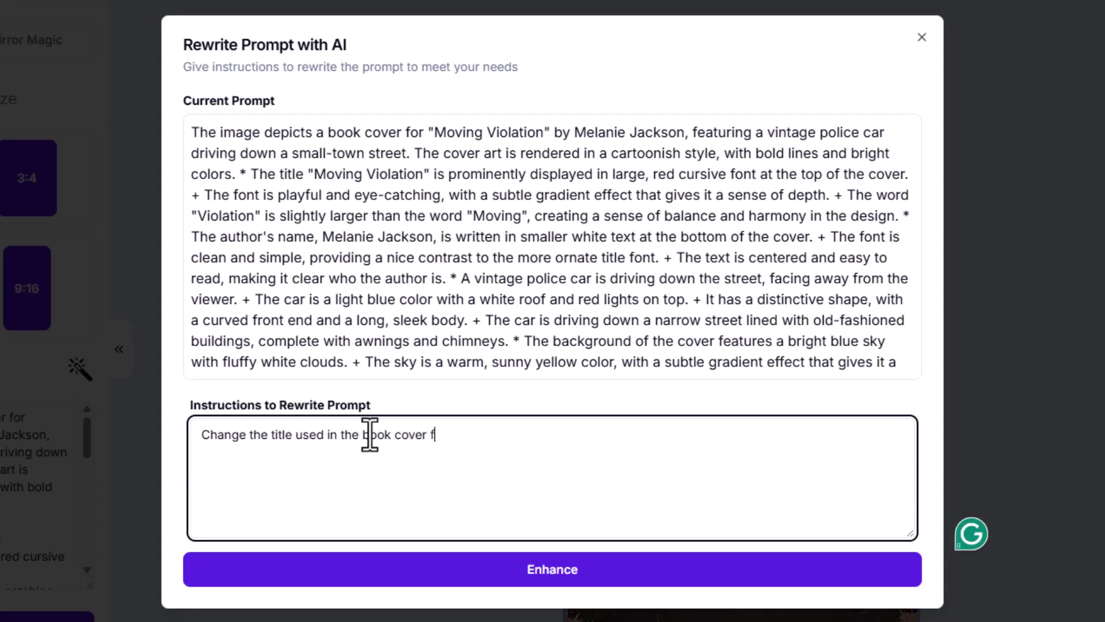
text(rom "Moving Violation" to)
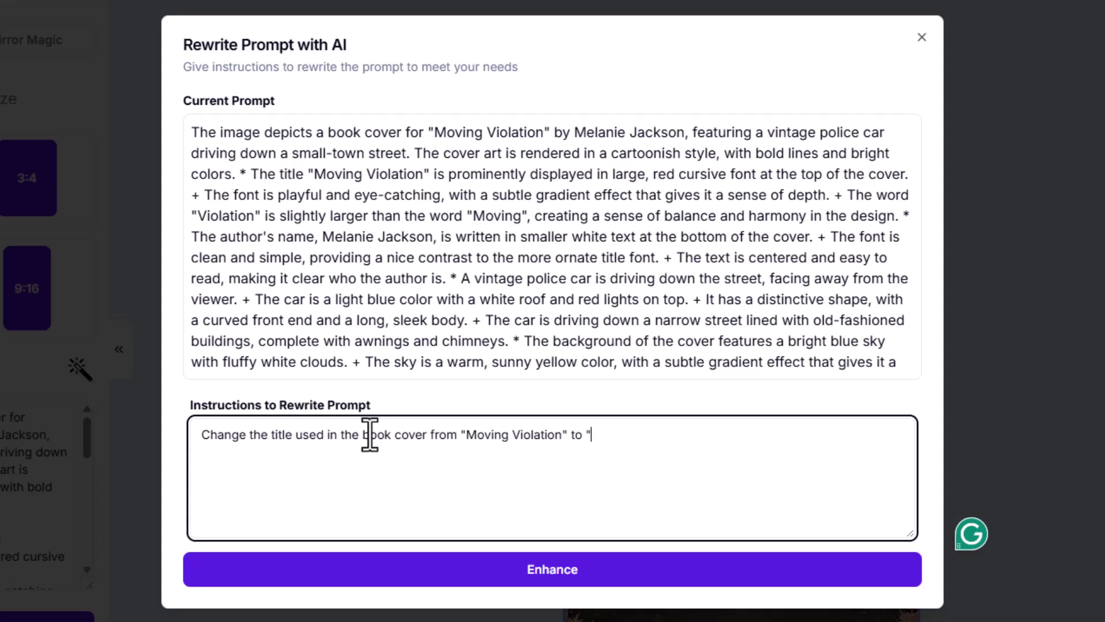
text(mething's Up".  Change the)
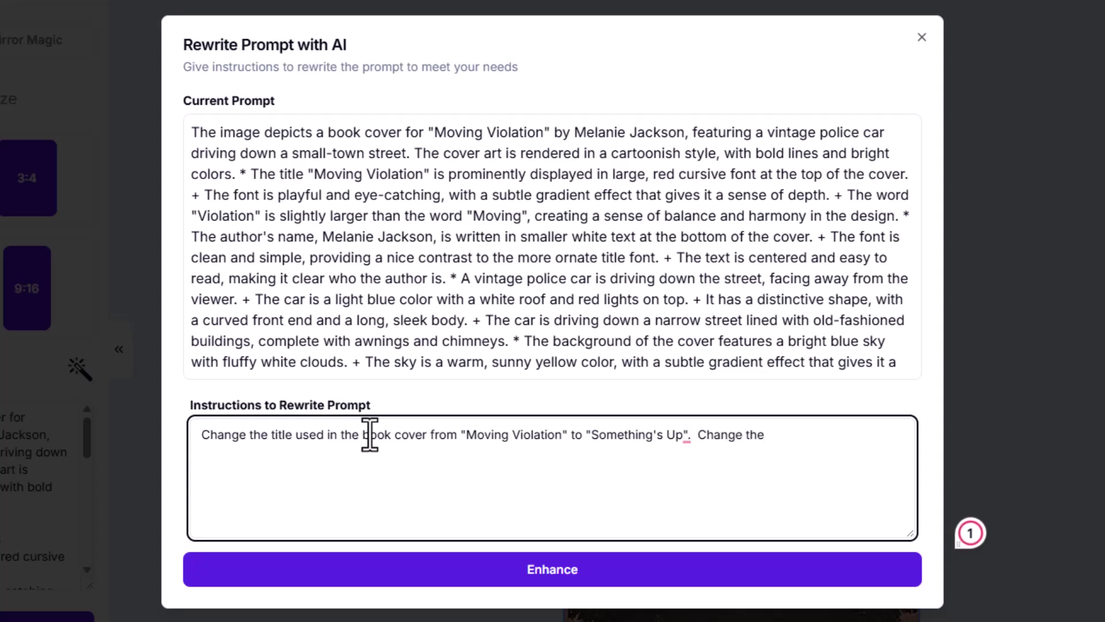
text(thor name from)
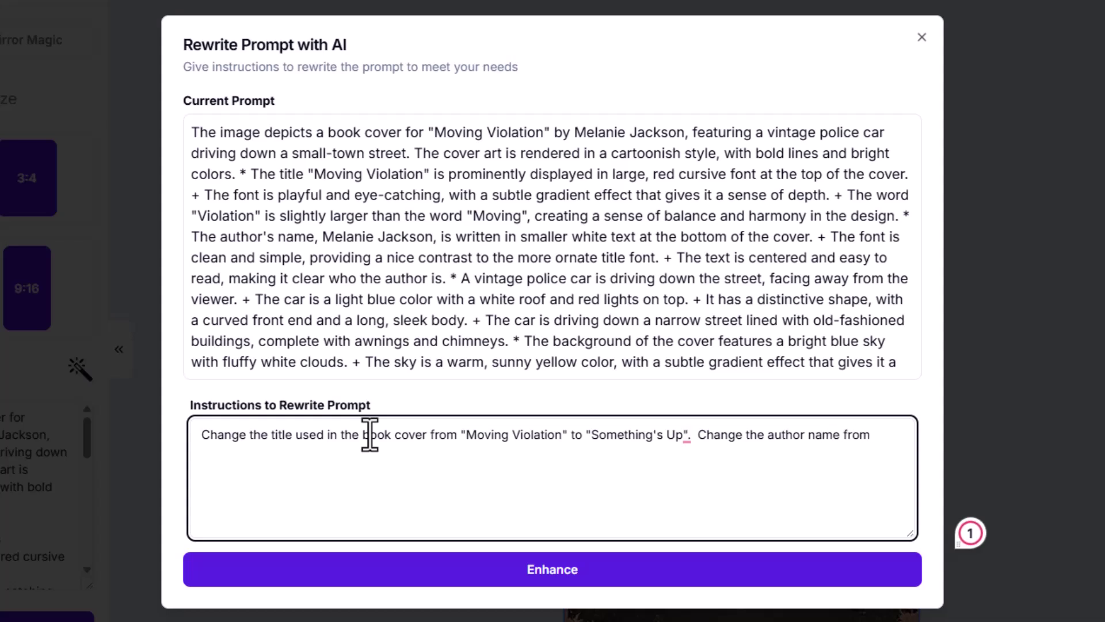
text( "Melanie)
text( Jackson" t)
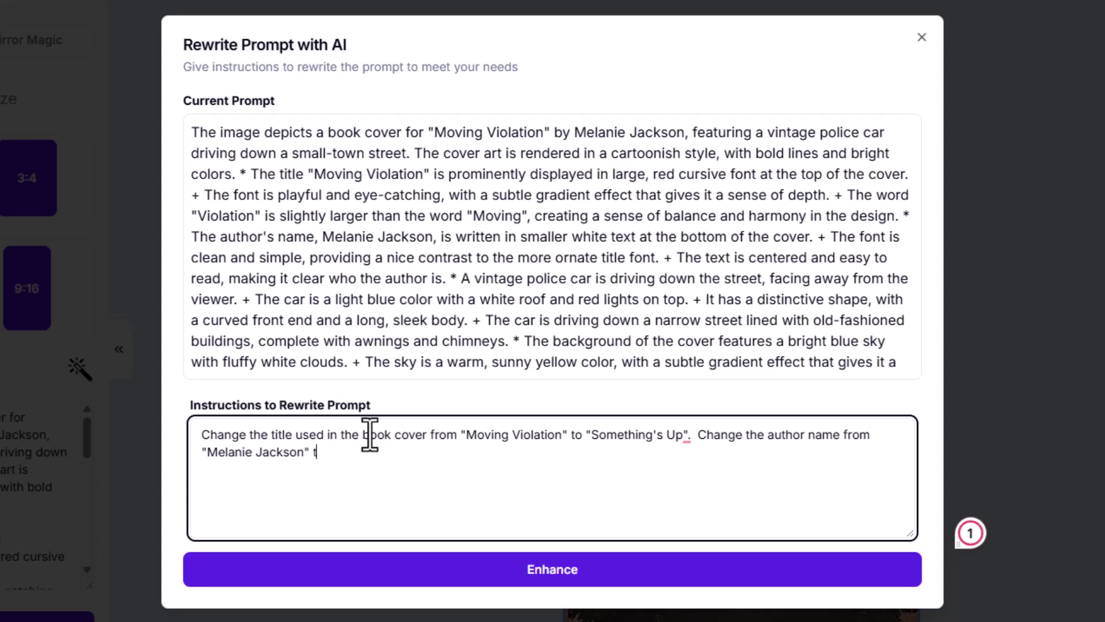
text(o "Brian J)
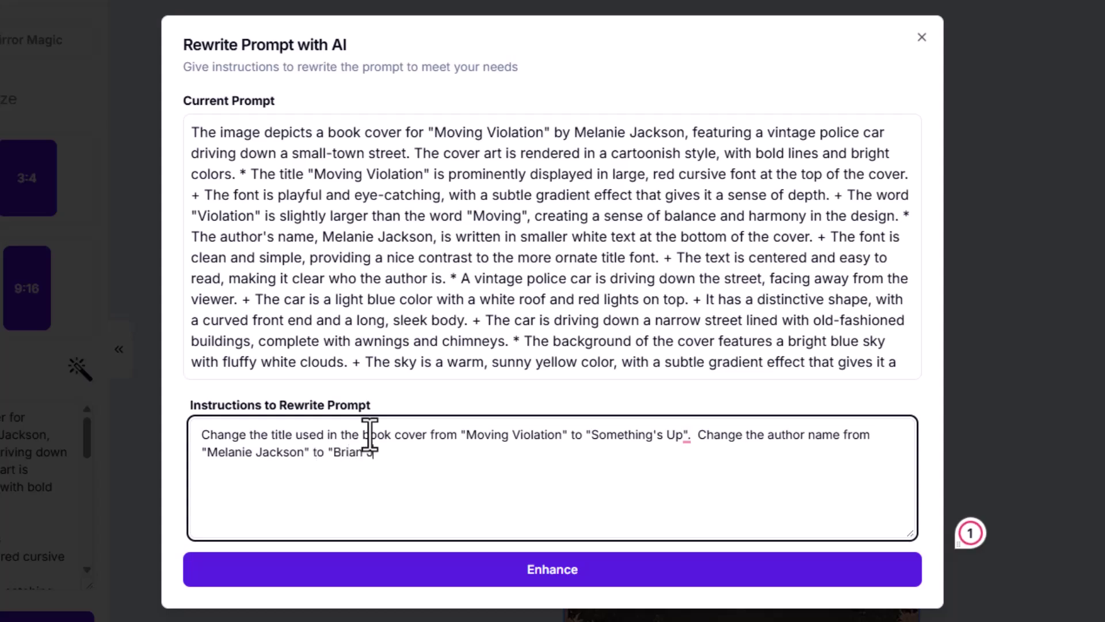
text(ackson".)
click(524, 570)
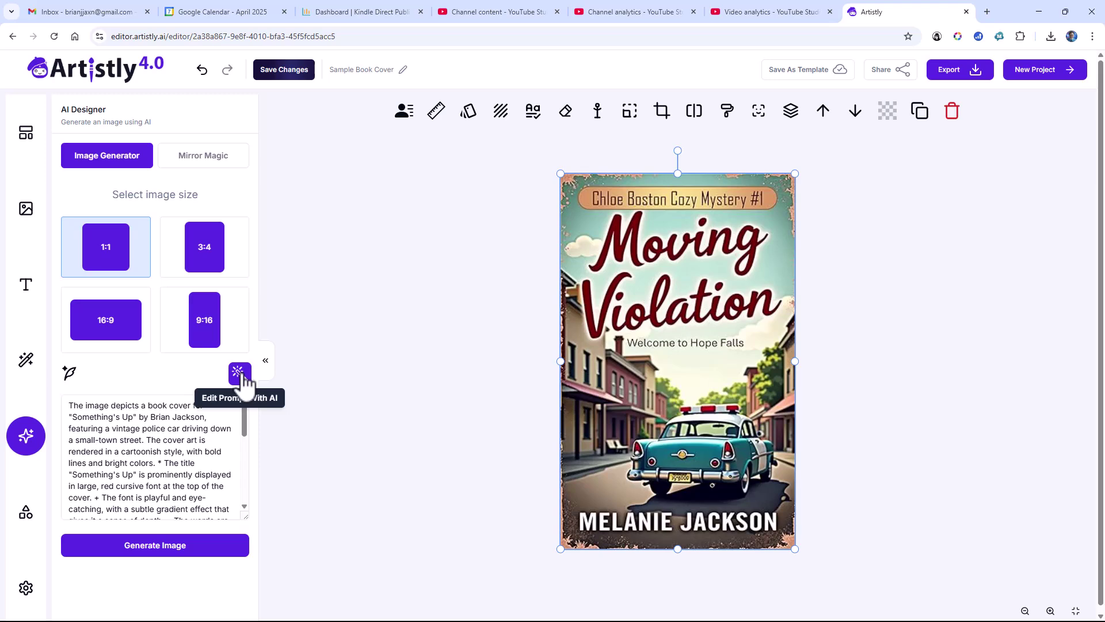
- Generate a 9:16 image from the rewritten prompt
click(240, 375)
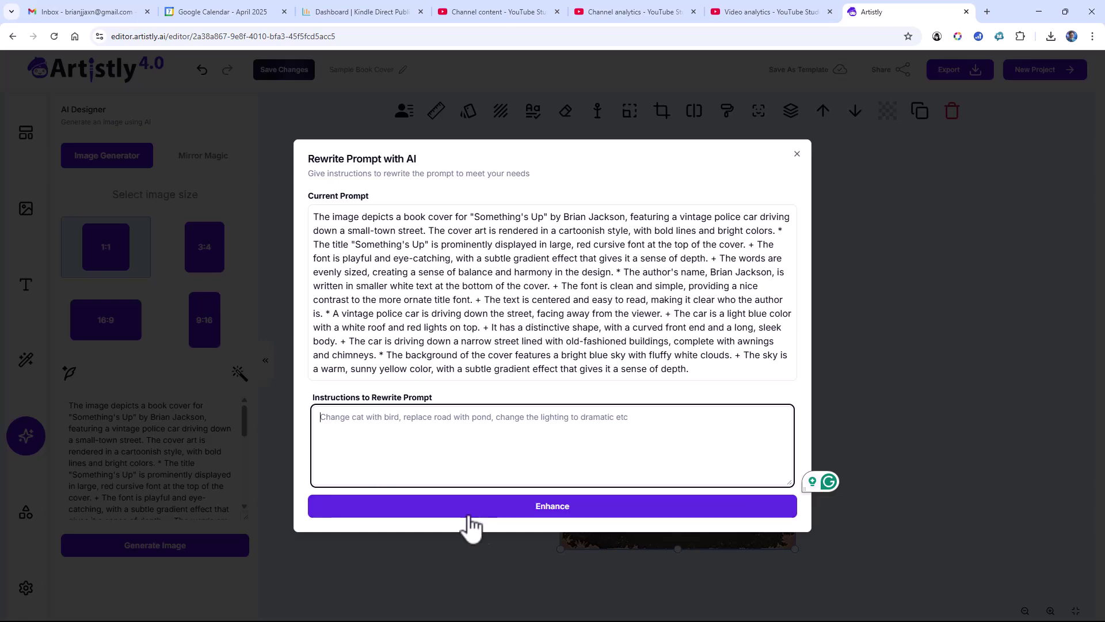
click(797, 154)
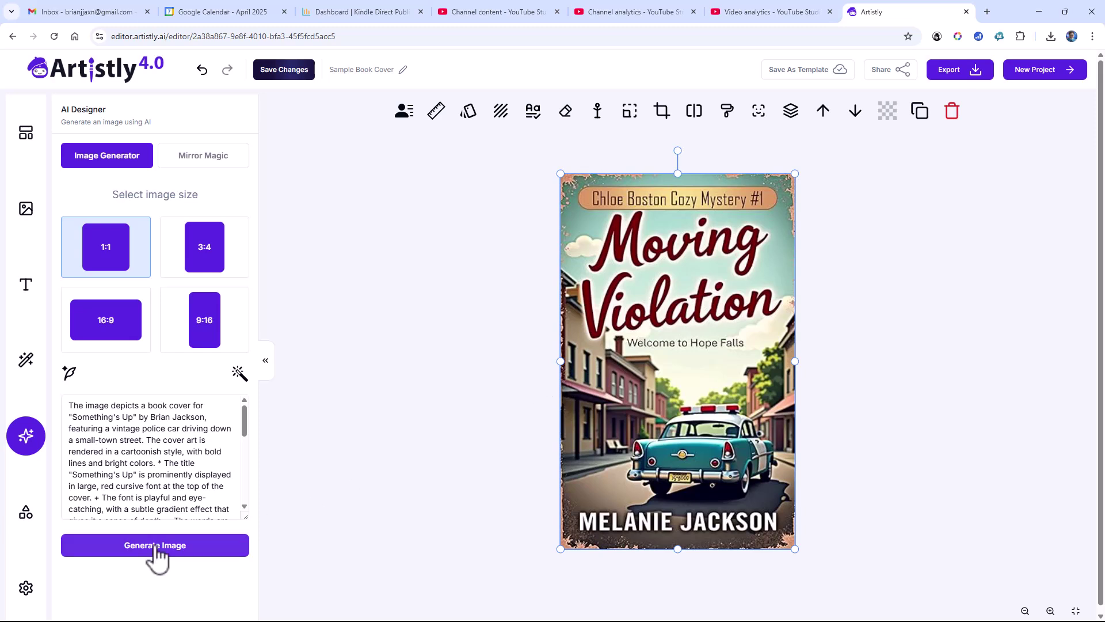
click(203, 337)
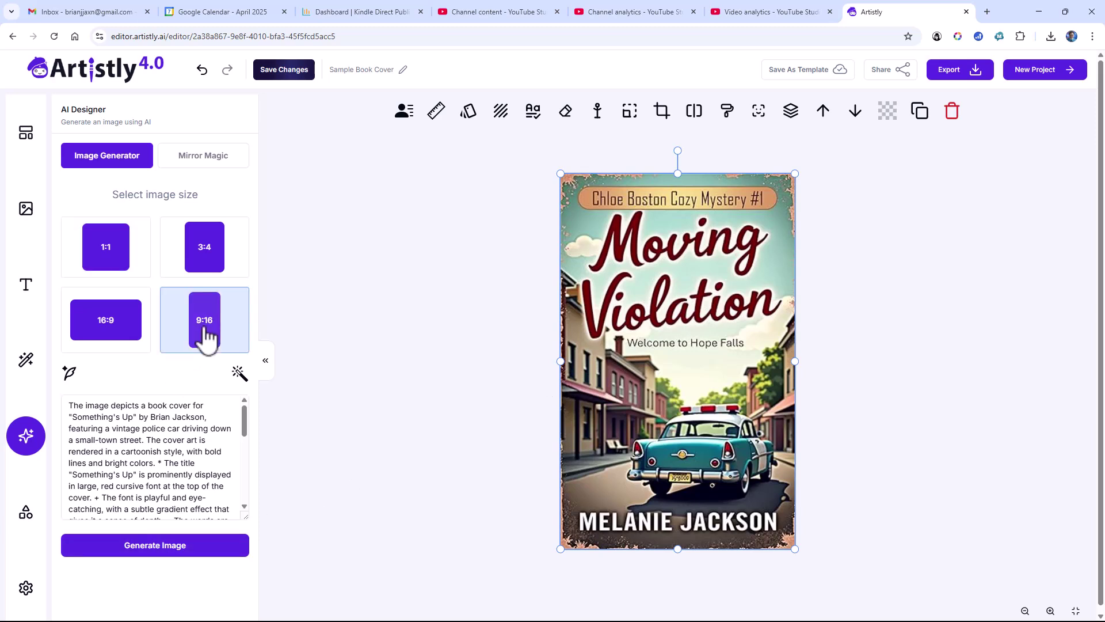
click(160, 548)
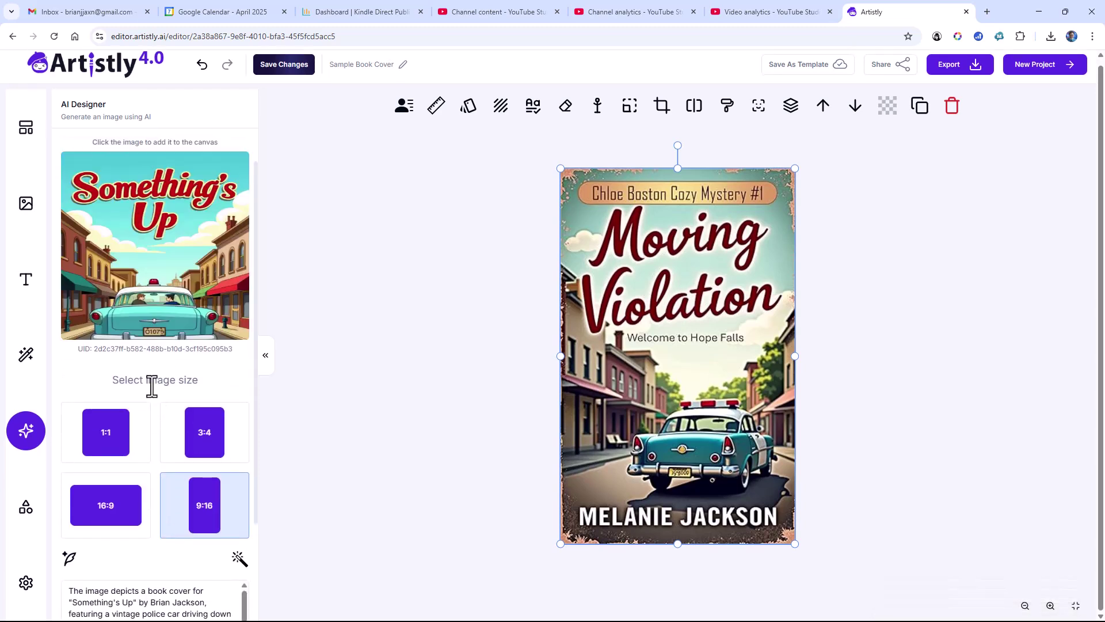
- Add the generated cover to the canvas, nudge it left over the original, and save
click(179, 329)
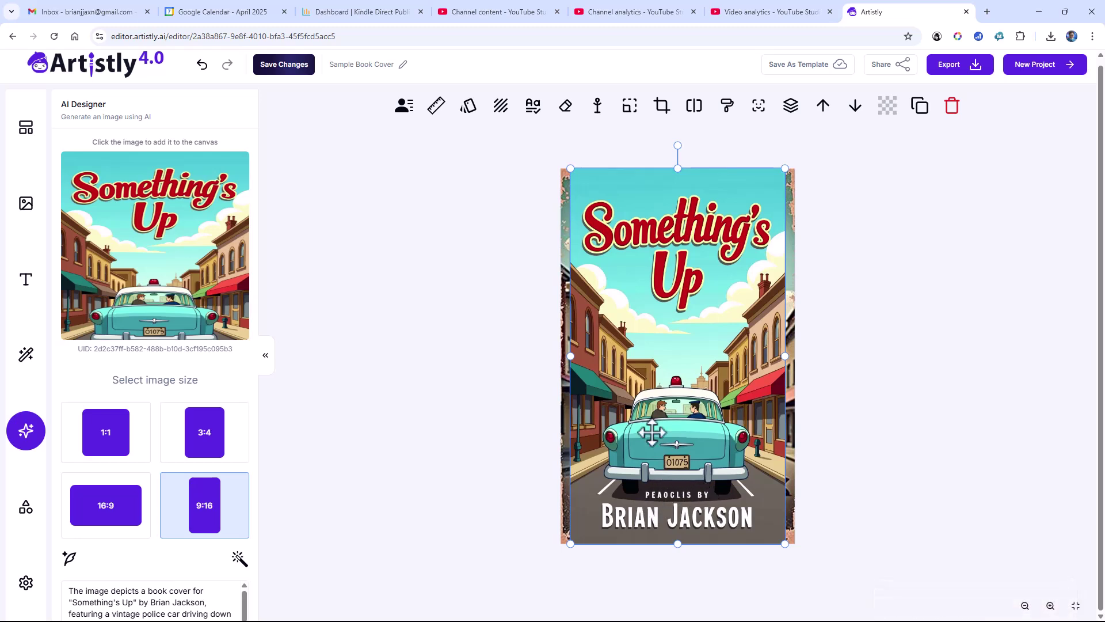
mouse_move(629, 345)
mouse_down()
mouse_move(642, 346)
mouse_move(454, 328)
mouse_move(403, 341)
mouse_move(627, 344)
mouse_up()
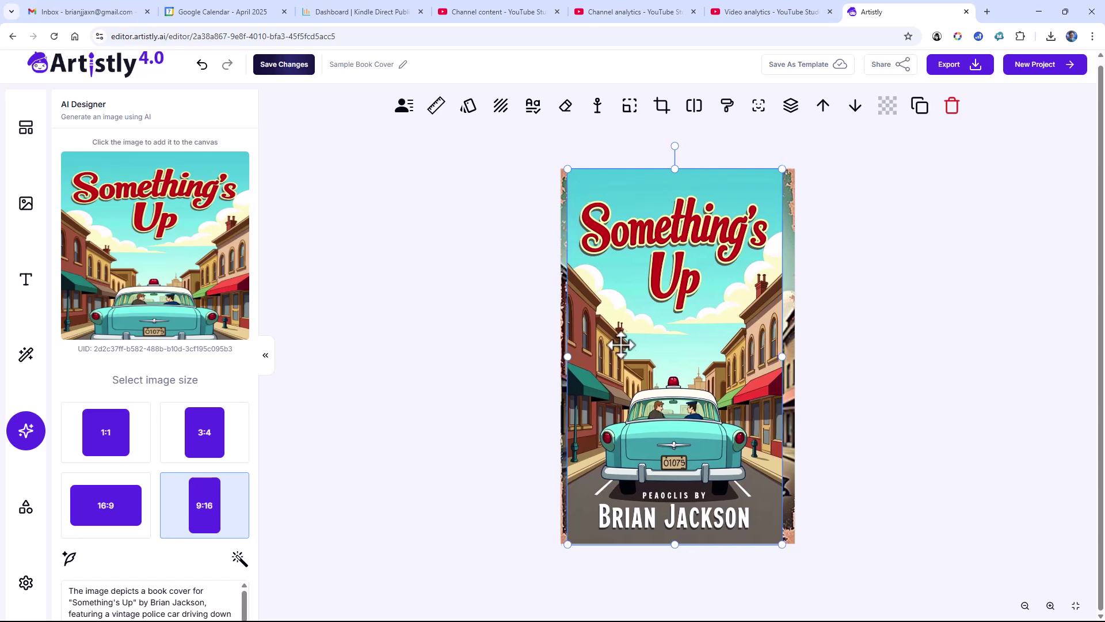
mouse_move(627, 344)
mouse_down()
mouse_move(442, 341)
mouse_move(614, 337)
mouse_up()
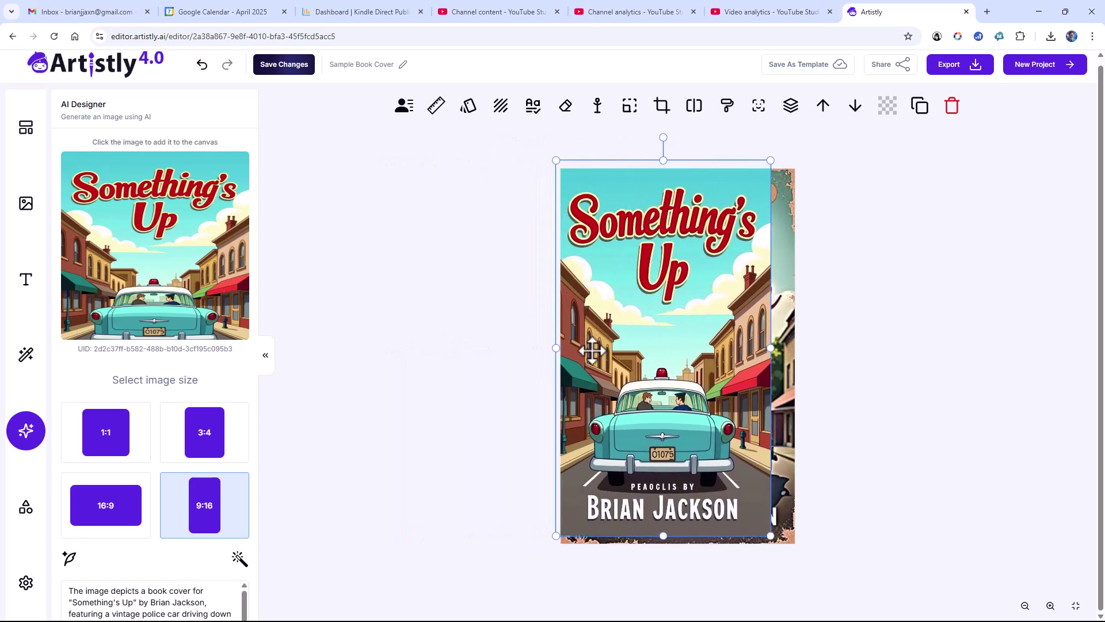
click(282, 62)
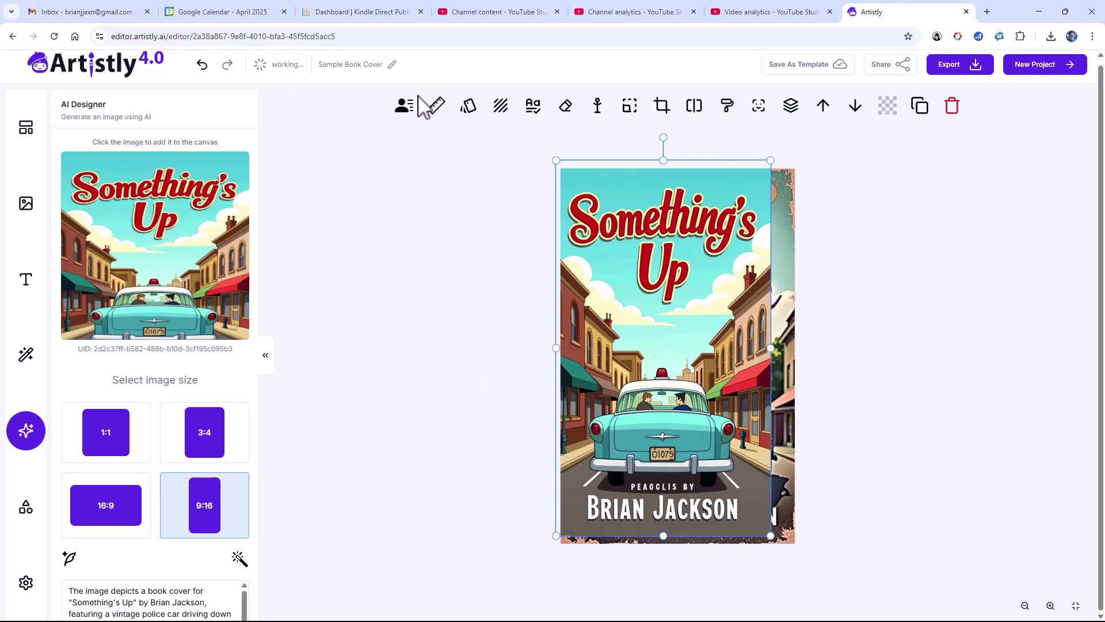
- Create a blank My Project and view both covers in the Images library
click(1019, 66)
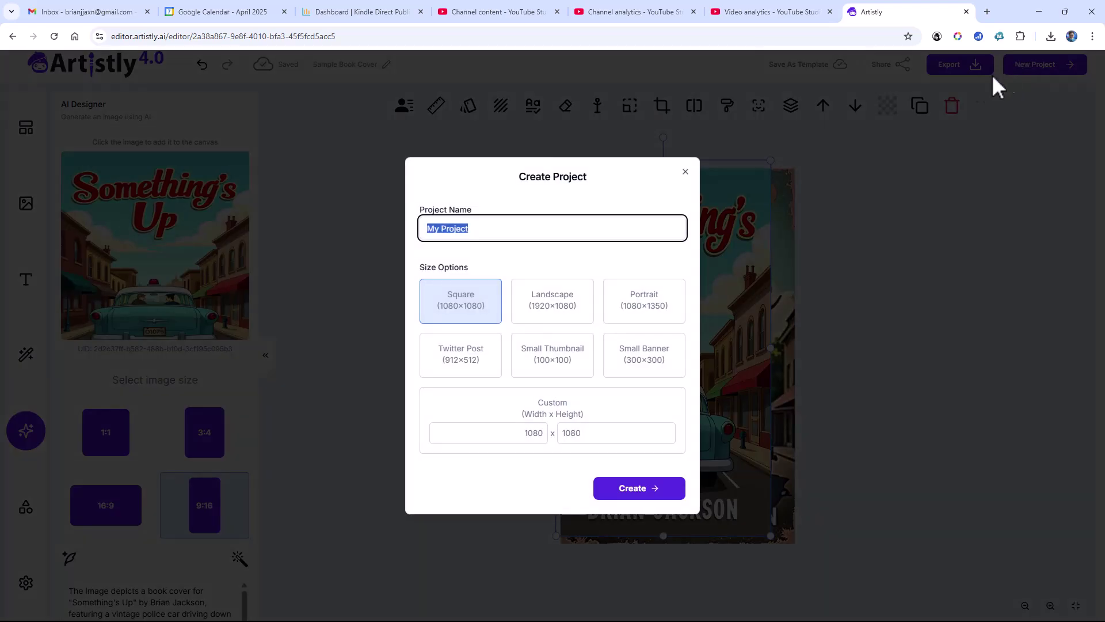
click(622, 488)
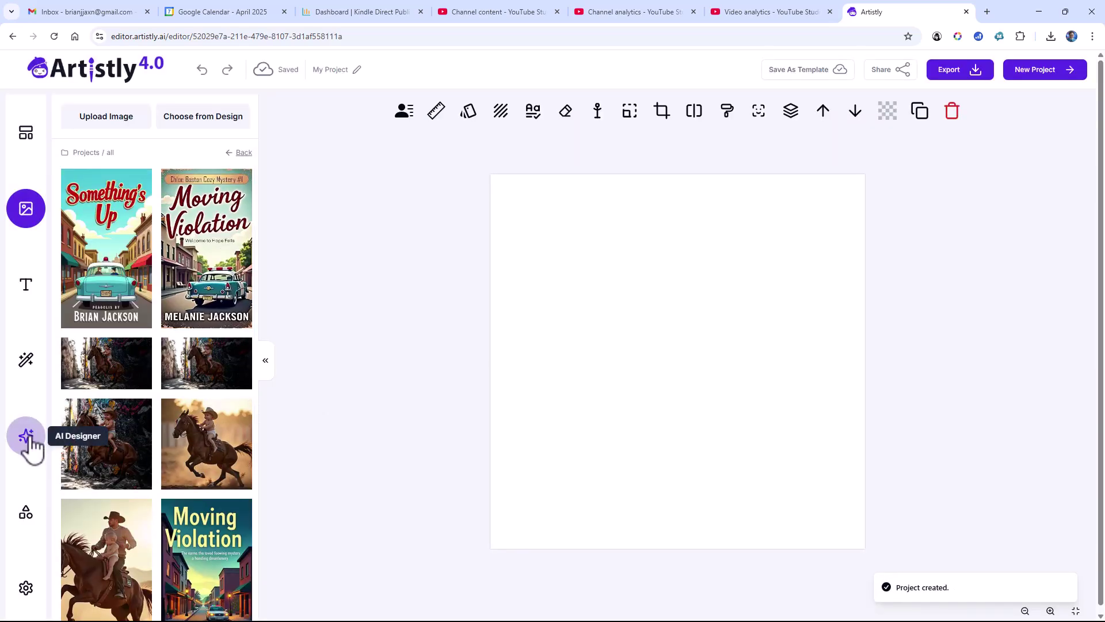
click(27, 436)
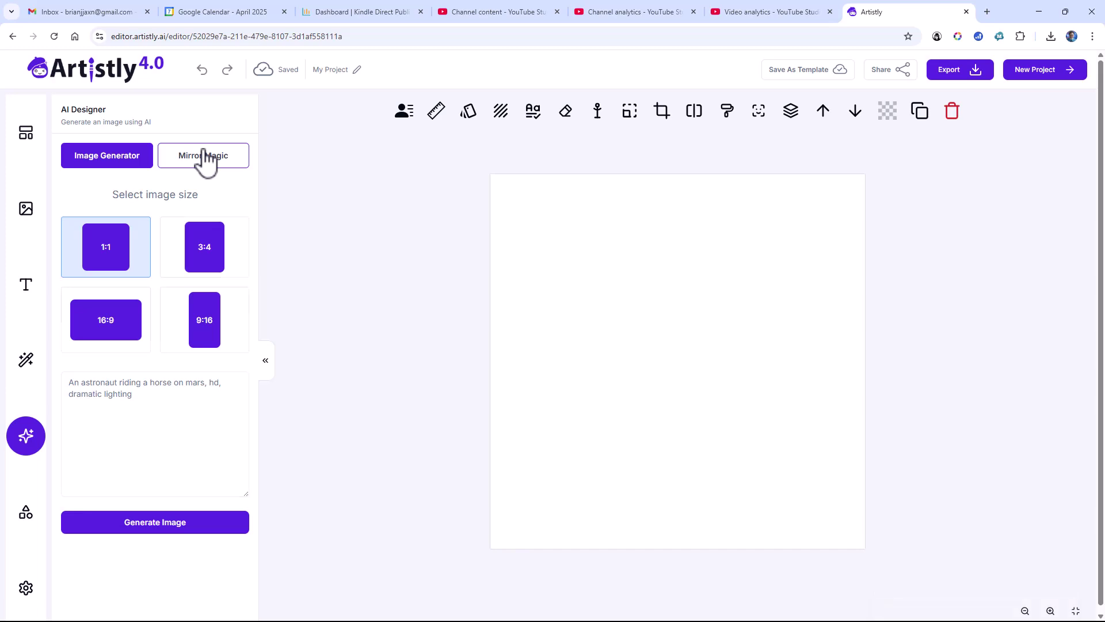
click(206, 160)
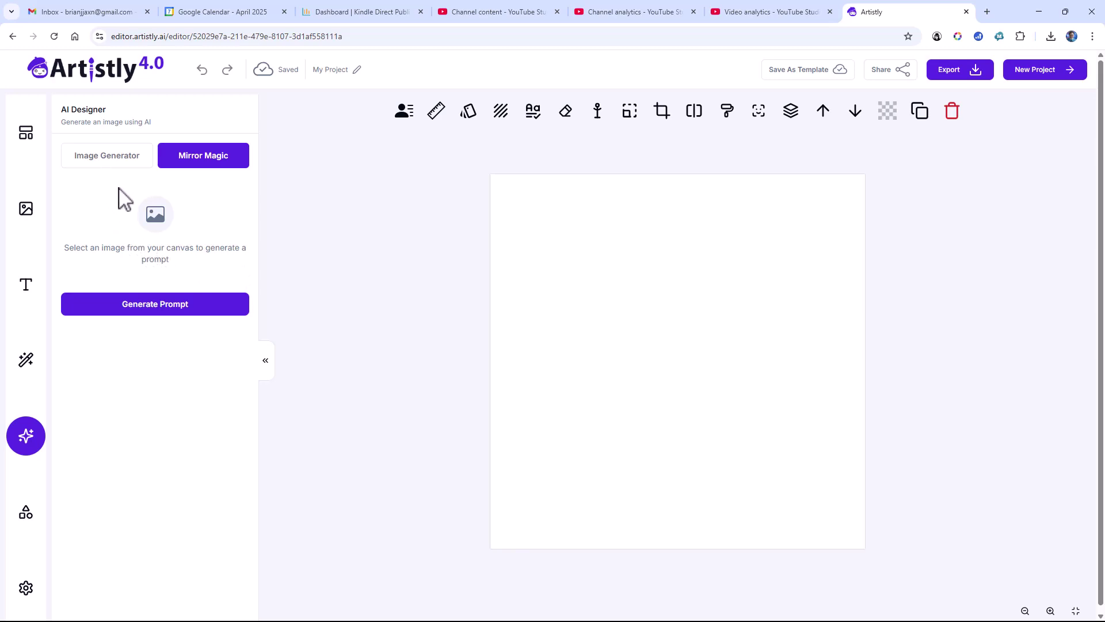
click(27, 212)
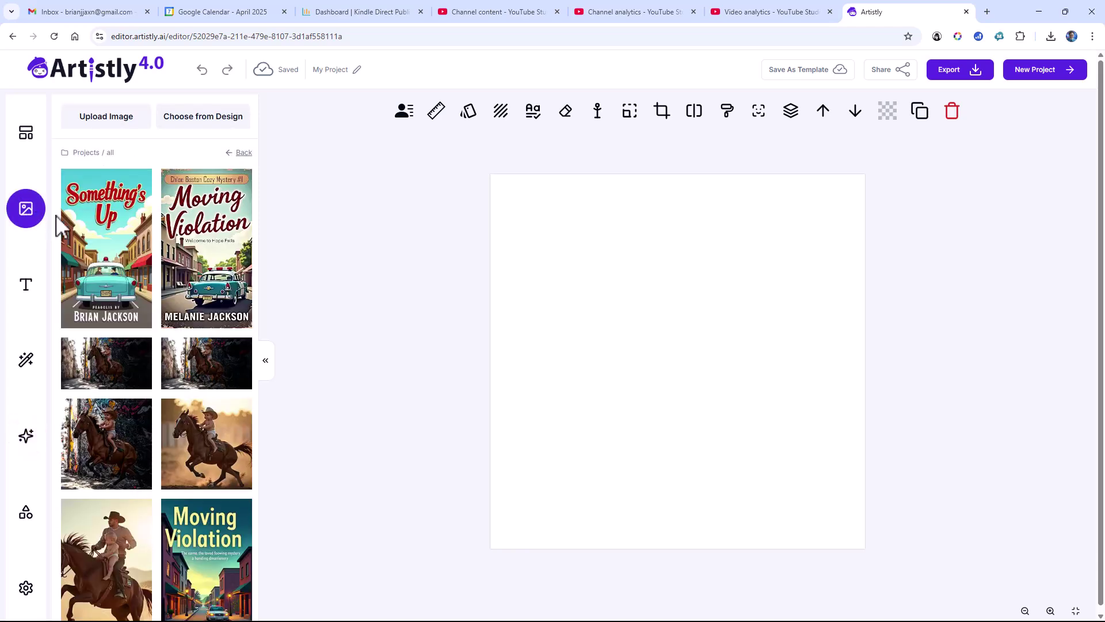
mouse_move(118, 250)
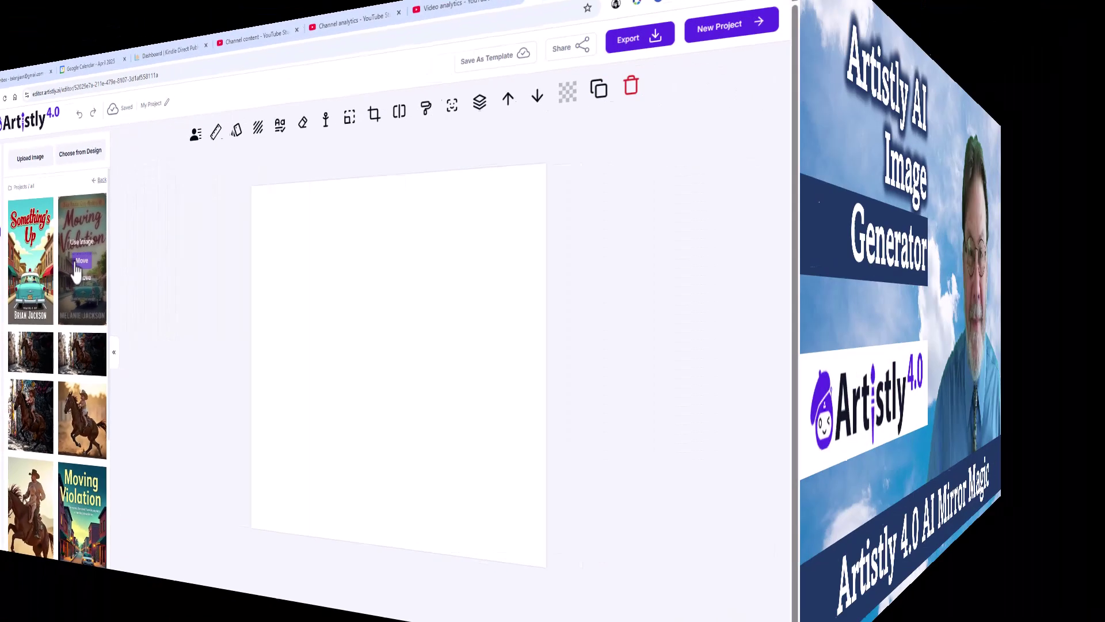